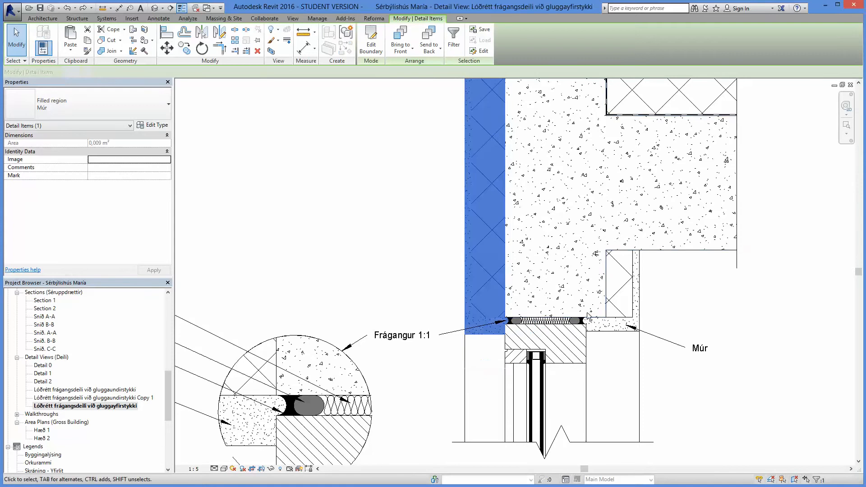
Step: Copy the wall's plaster, insulation and concrete regions with the joint fillings, batting and frame about 455 mm up-left of the original detail
ctrl+click(588, 316)
scroll(514, 329, up, 3)
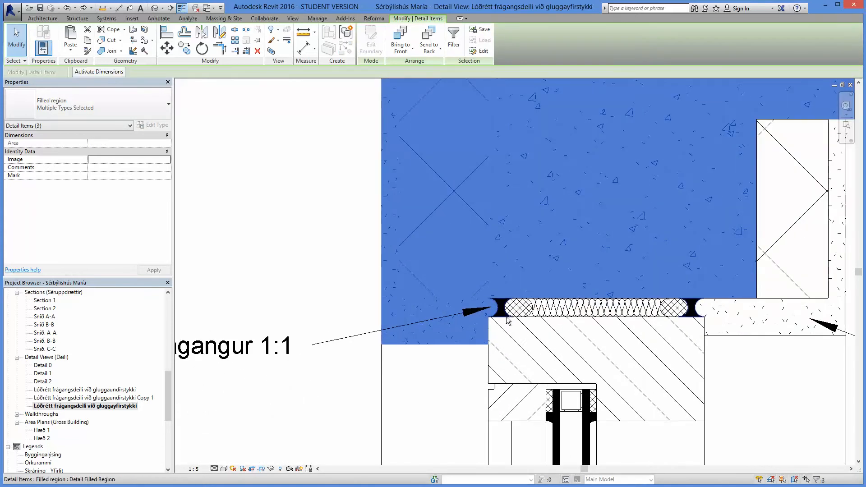
ctrl+click(509, 318)
ctrl+click(558, 316)
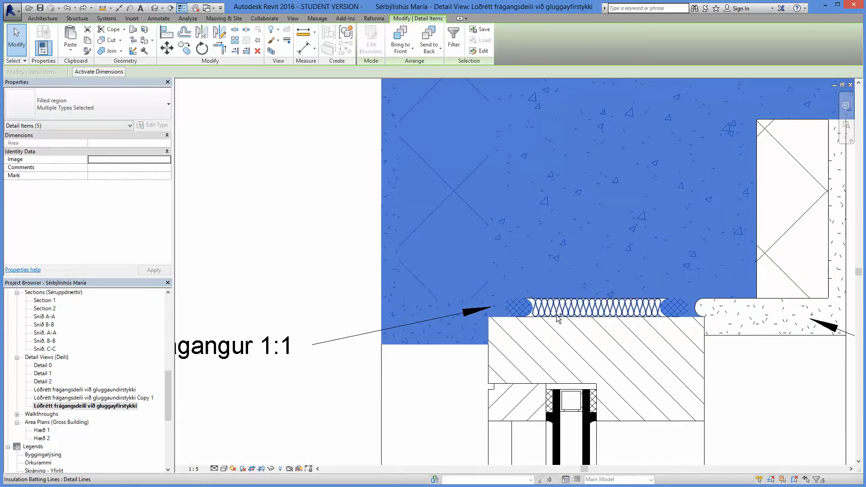
ctrl+click(489, 381)
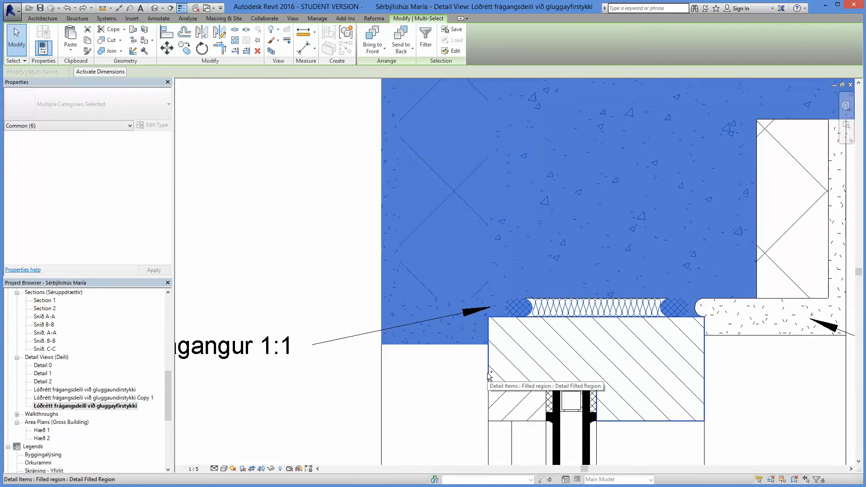
ctrl+click(487, 373)
scroll(488, 372, down, 5)
middle_drag(444, 390, 499, 382)
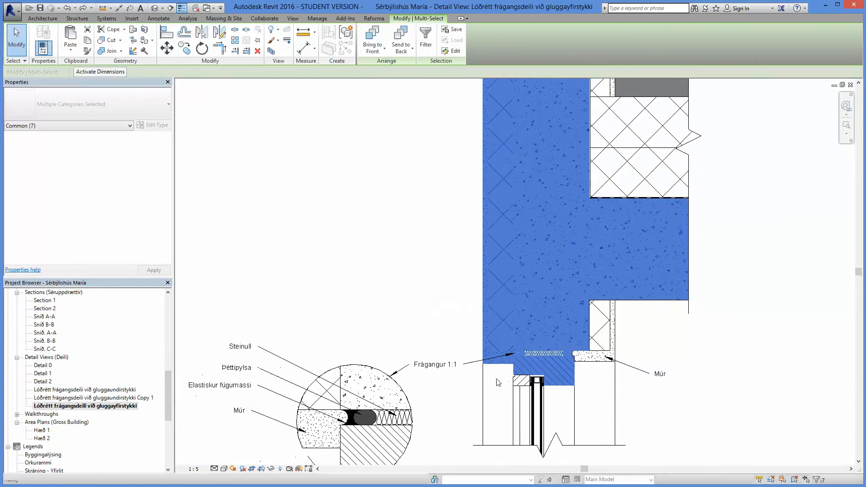
click(182, 50)
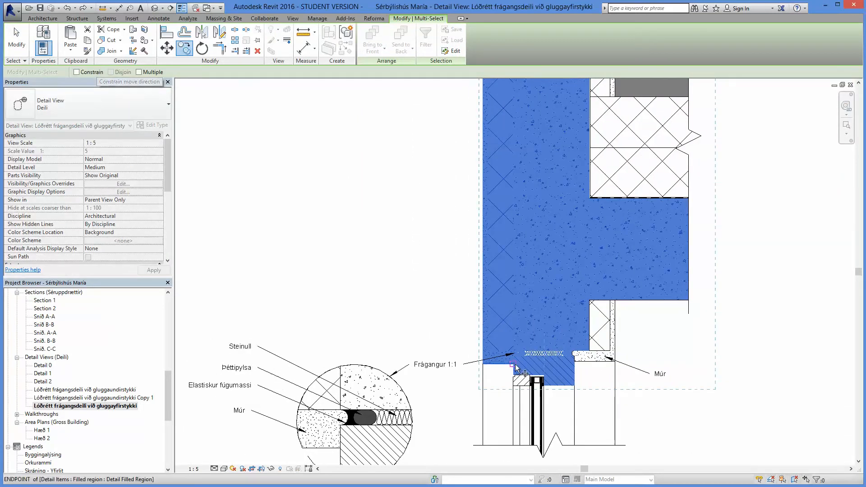
click(502, 386)
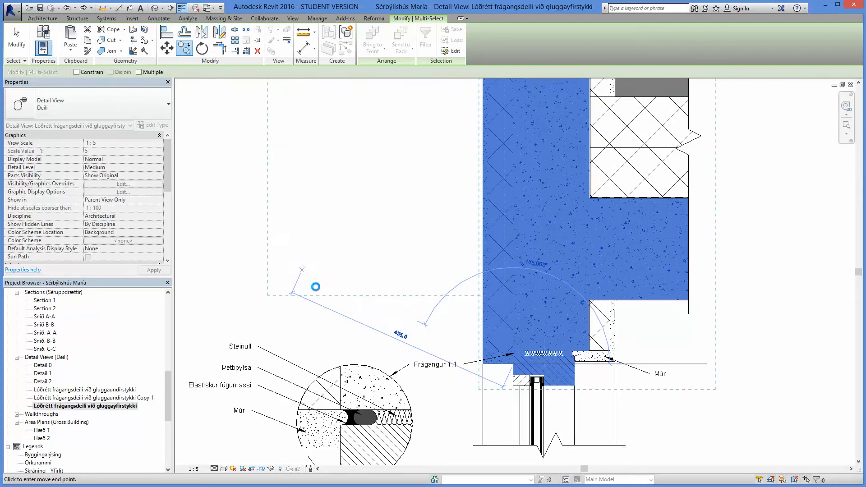
key(Escape)
scroll(397, 347, down, 2)
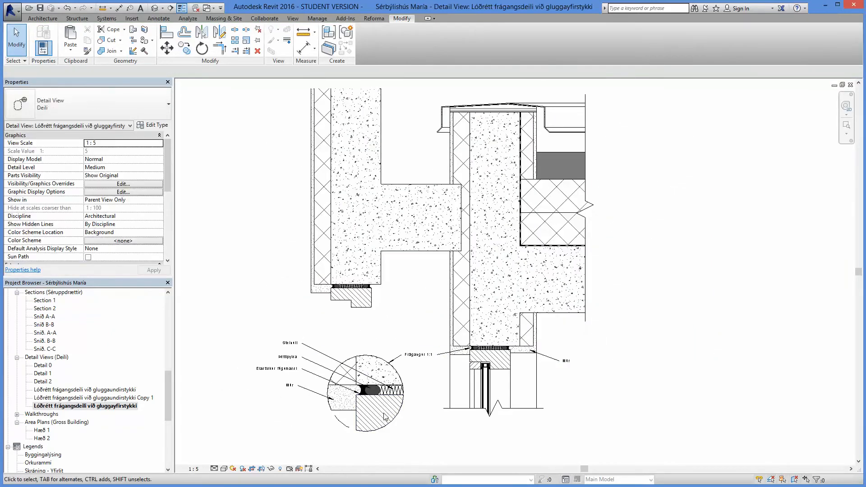
scroll(406, 412, up, 4)
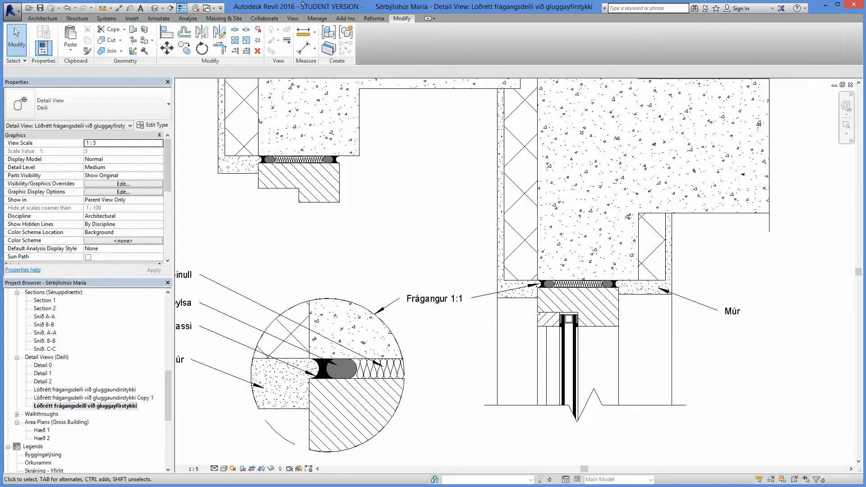
click(304, 33)
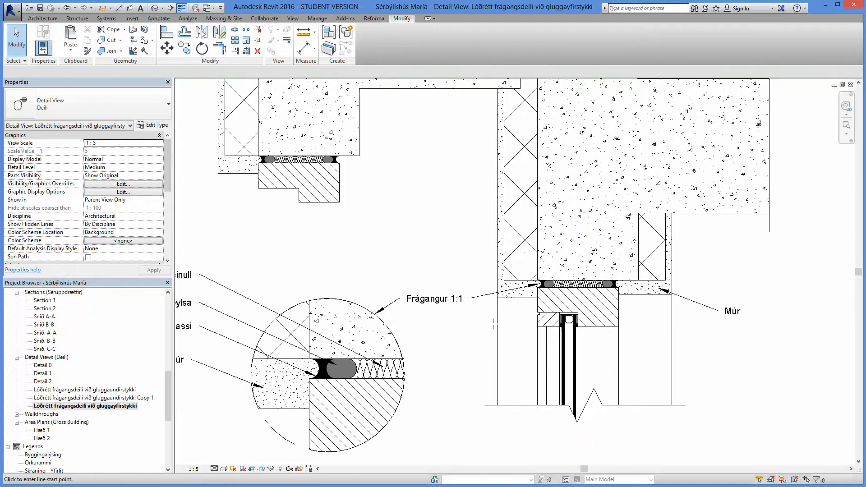
scroll(388, 330, down, 2)
key(Escape)
drag(469, 275, 259, 152)
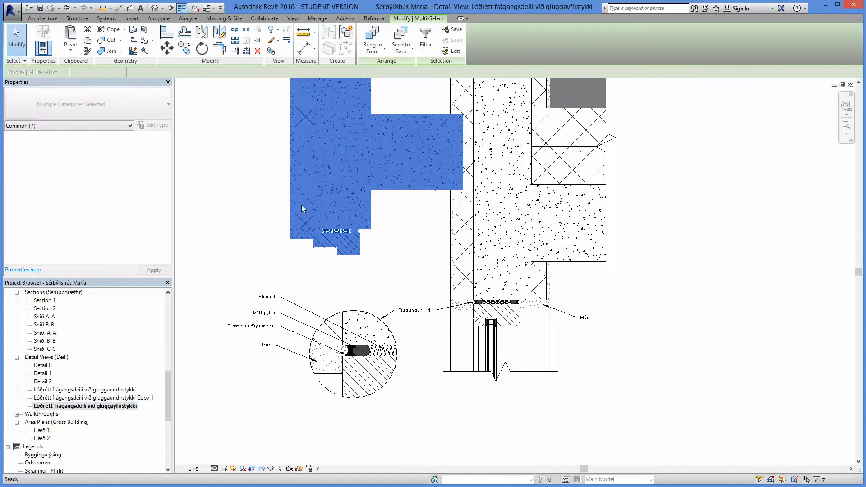
key(Escape)
scroll(321, 248, up, 3)
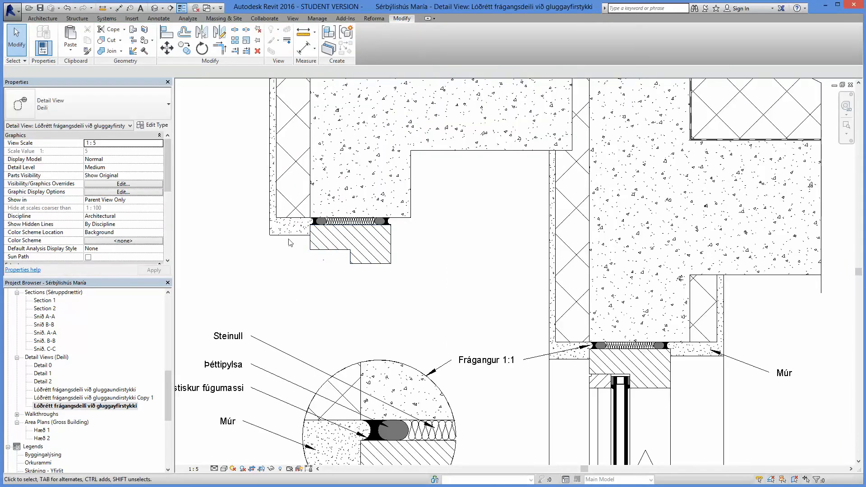
scroll(291, 242, down, 1)
scroll(291, 241, down, 2)
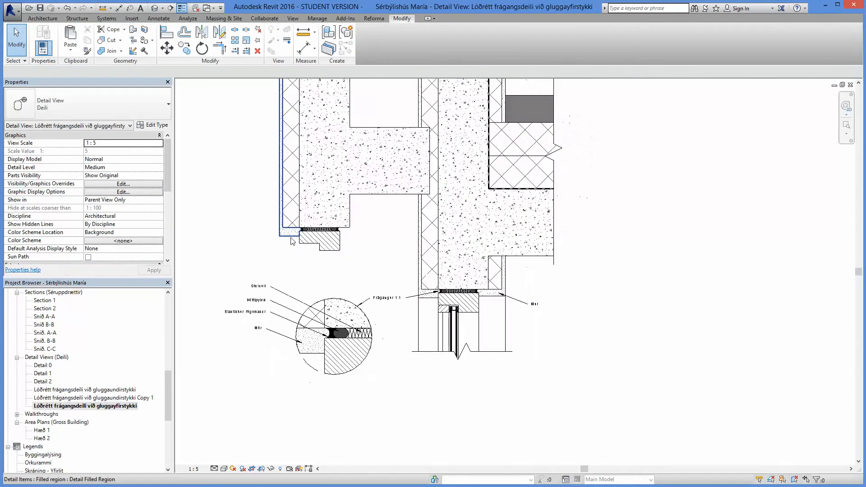
scroll(298, 242, up, 4)
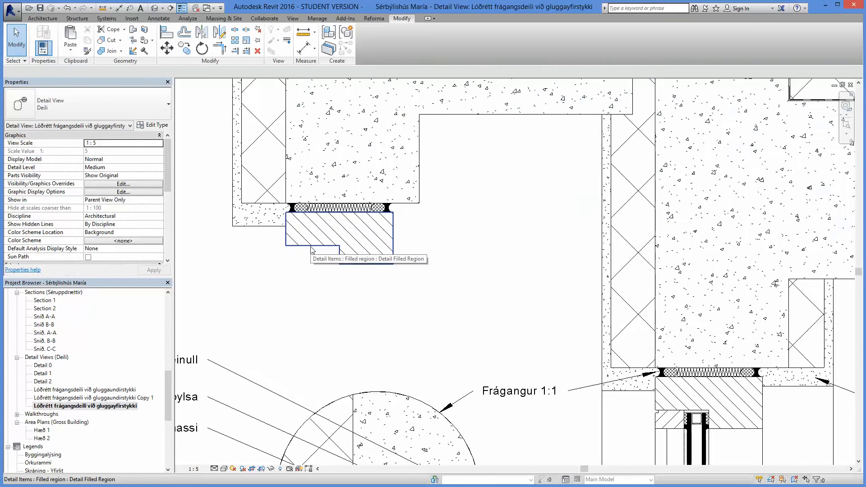
click(309, 249)
click(167, 47)
scroll(420, 212, up, 6)
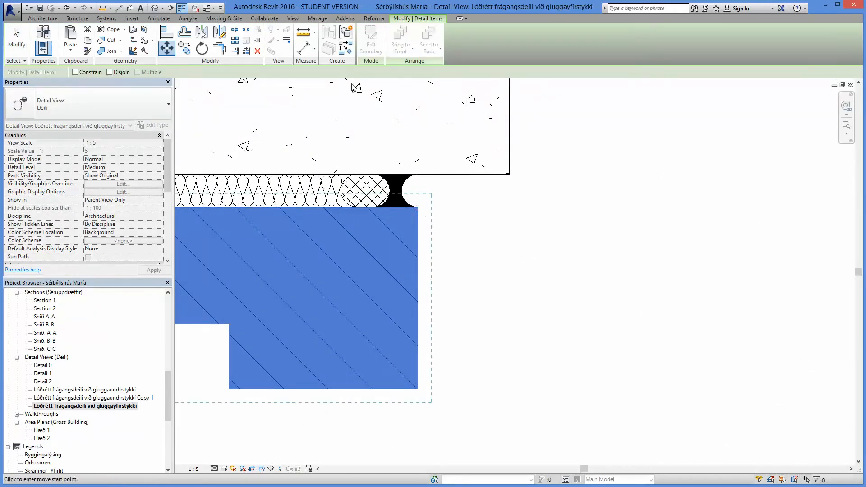
key(Escape)
click(303, 33)
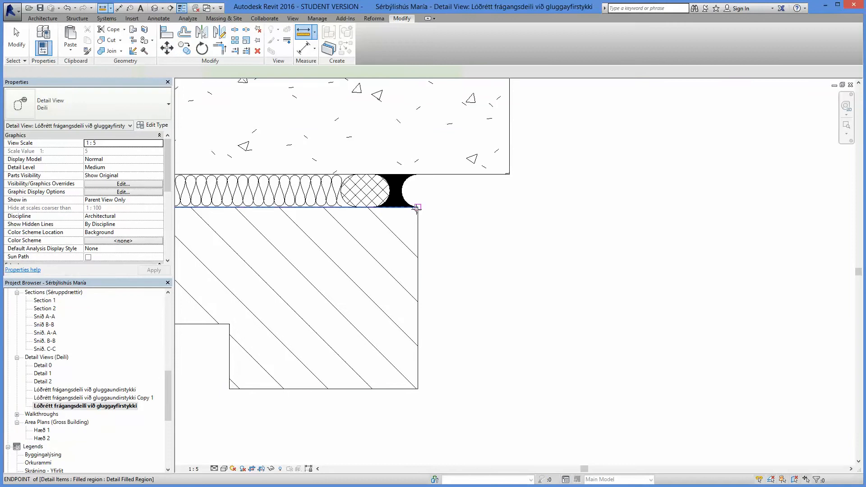
click(417, 207)
key(Escape)
key(Escape)
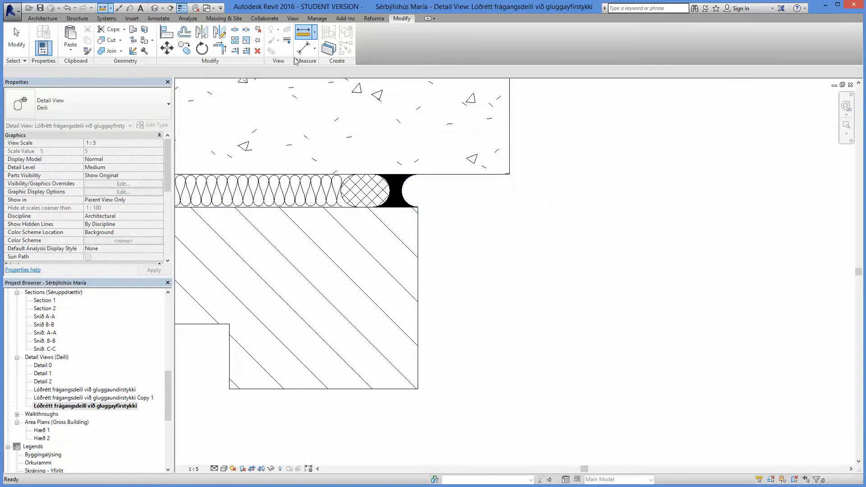
Step: Move the copied frame region up against the concrete's underside and back down 30 mm to widen the joint
click(419, 248)
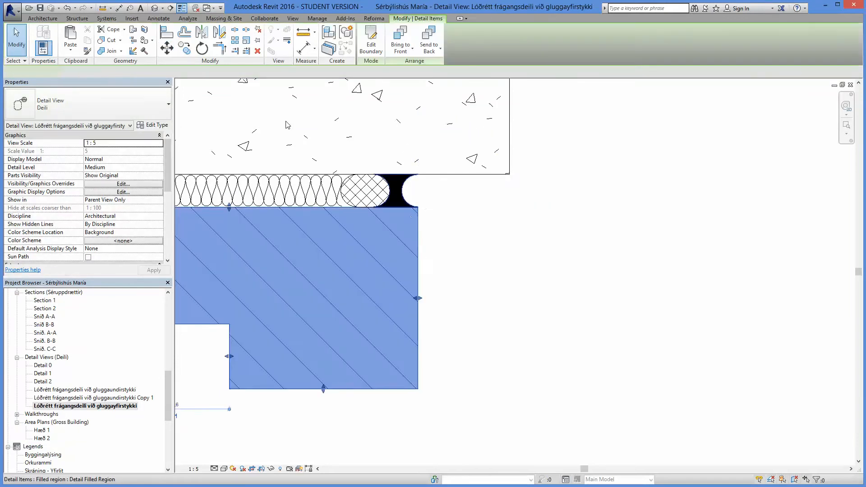
click(167, 47)
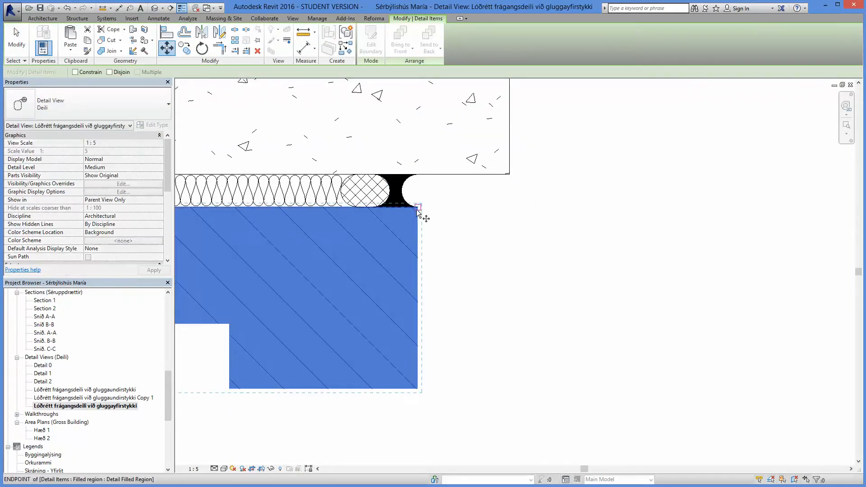
click(418, 208)
click(418, 174)
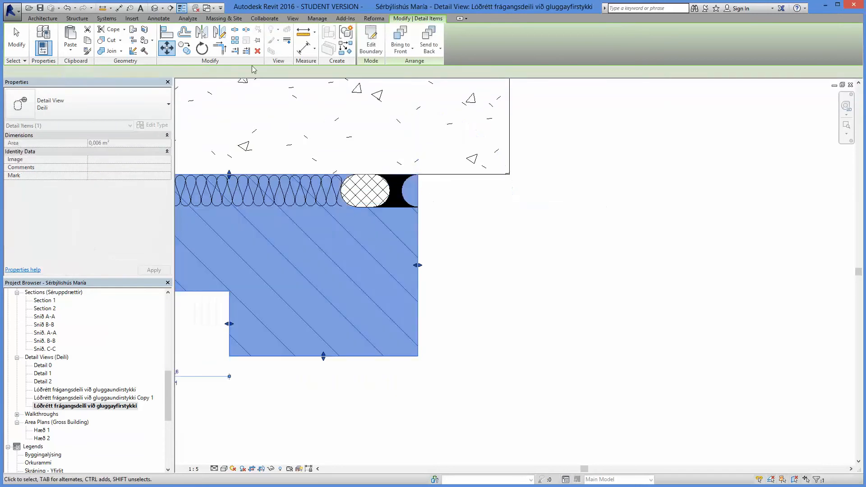
click(166, 49)
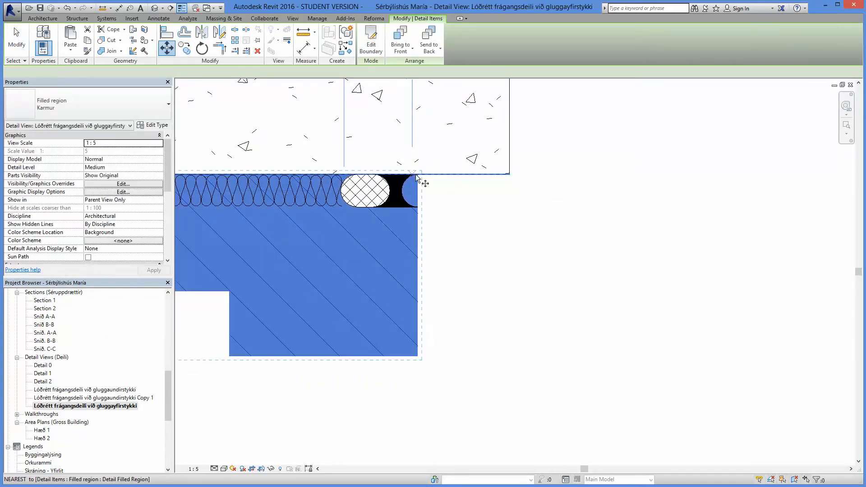
click(420, 176)
text(3)
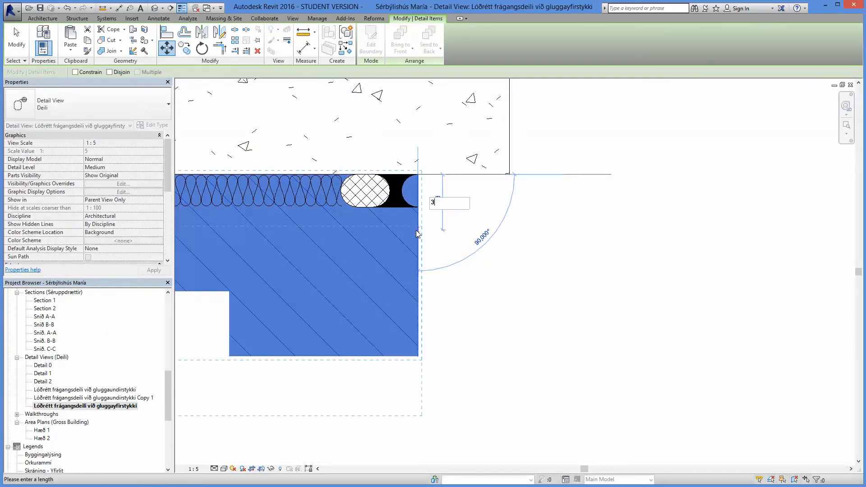
key(Return)
Step: Set the width of the insulation batting in the copied joint to 30
scroll(451, 295, down, 3)
middle_drag(488, 312, 414, 168)
scroll(503, 309, down, 2)
scroll(467, 382, down, 2)
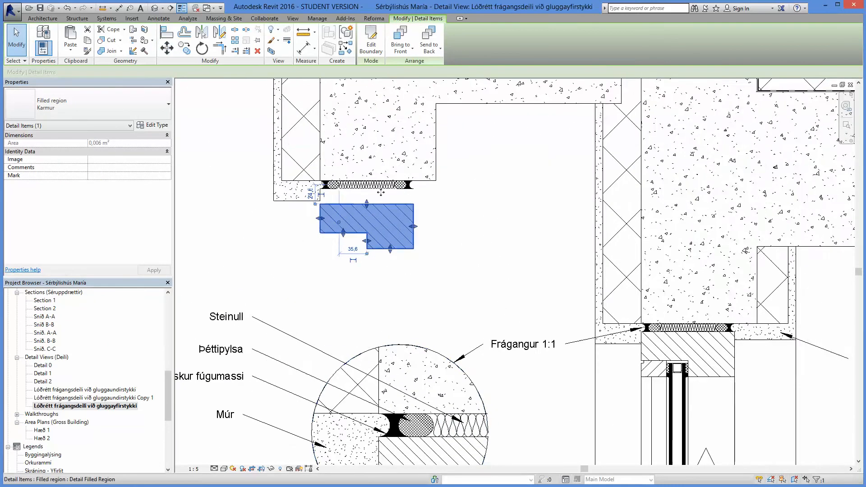
scroll(350, 176, up, 3)
scroll(358, 194, up, 3)
click(426, 224)
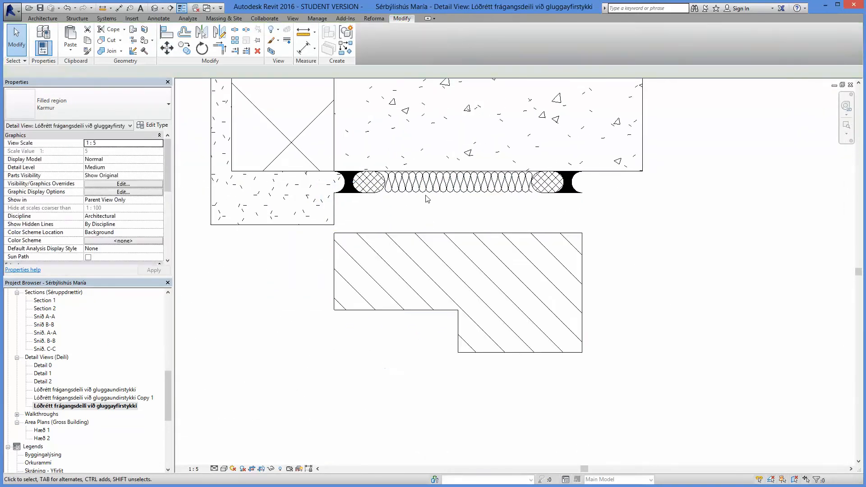
click(426, 195)
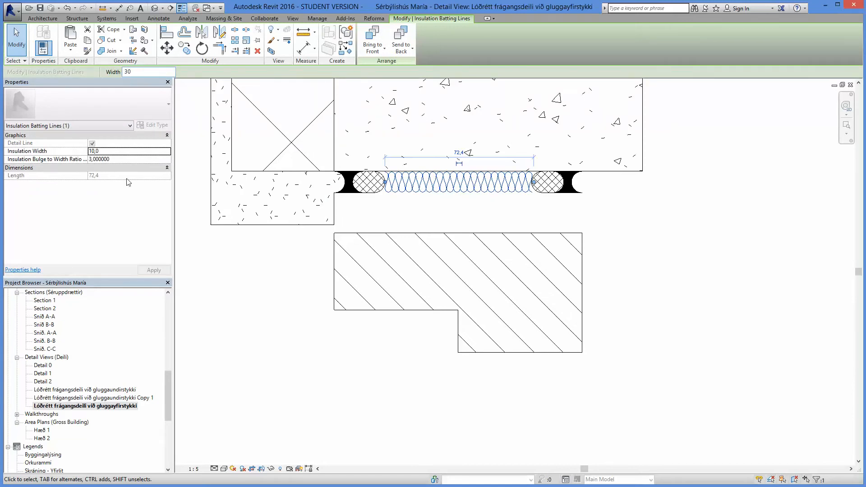
key(Return)
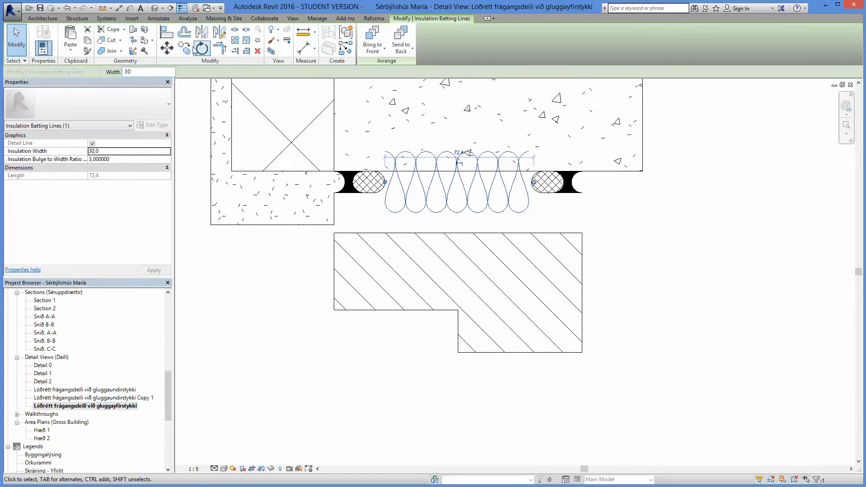
Step: Move the widened insulation batting down so it fits between the concrete's underside and the frame's top edge
click(167, 47)
click(395, 214)
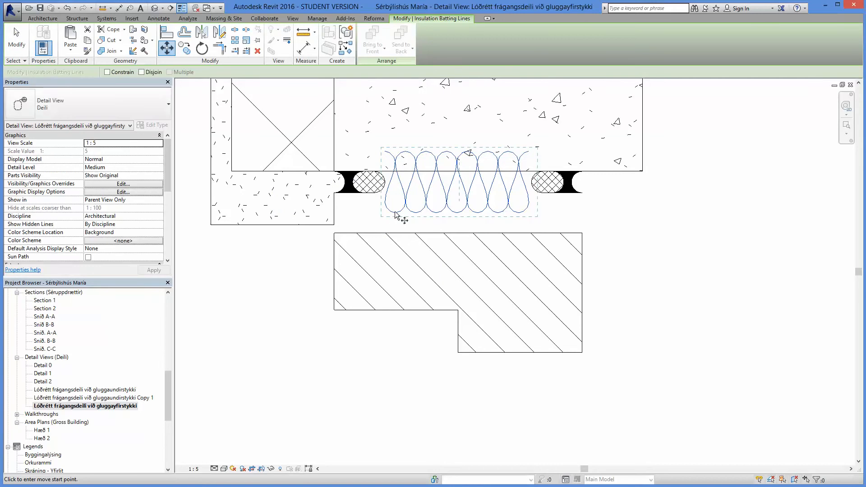
click(416, 235)
scroll(404, 207, up, 2)
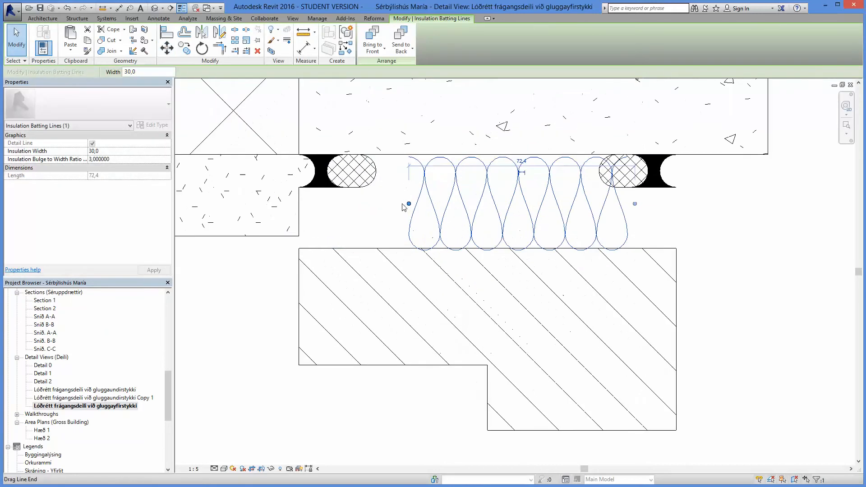
key(Up)
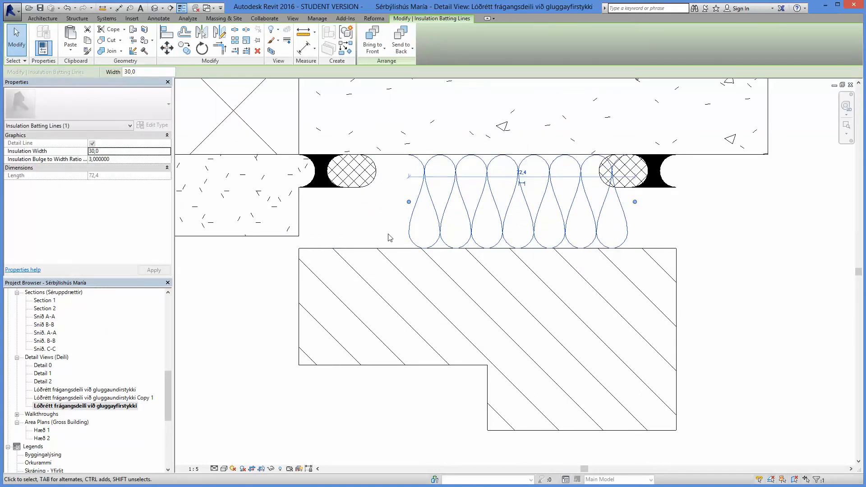
click(254, 274)
Step: Try to stretch the left backer rod of the Pylsa region down to the frame's top edge
click(358, 185)
scroll(361, 194, up, 5)
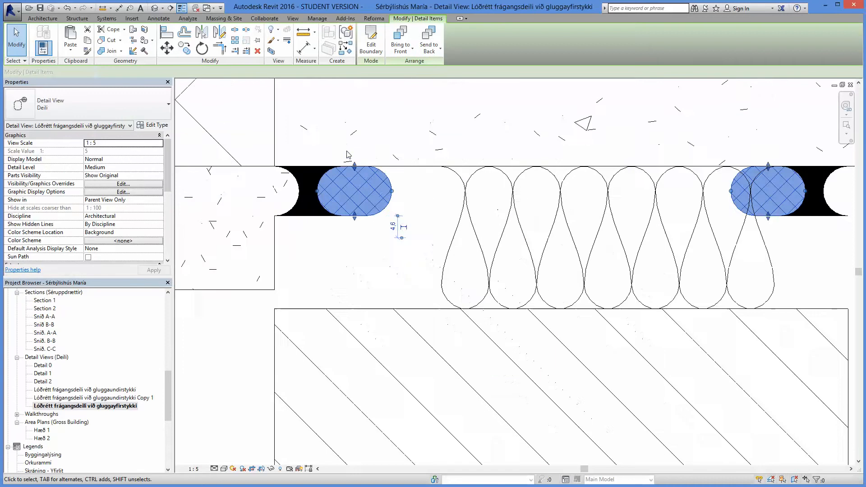
scroll(367, 243, down, 4)
drag(366, 264, 364, 299)
drag(364, 337, 369, 351)
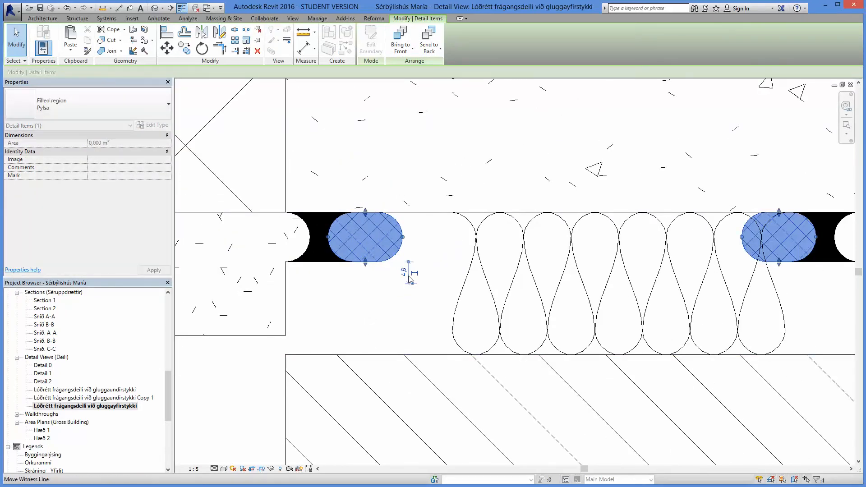
click(377, 301)
Step: Edit the Pylsa region's boundary and move the left rod's lower straight line down to the frame's top edge
click(381, 261)
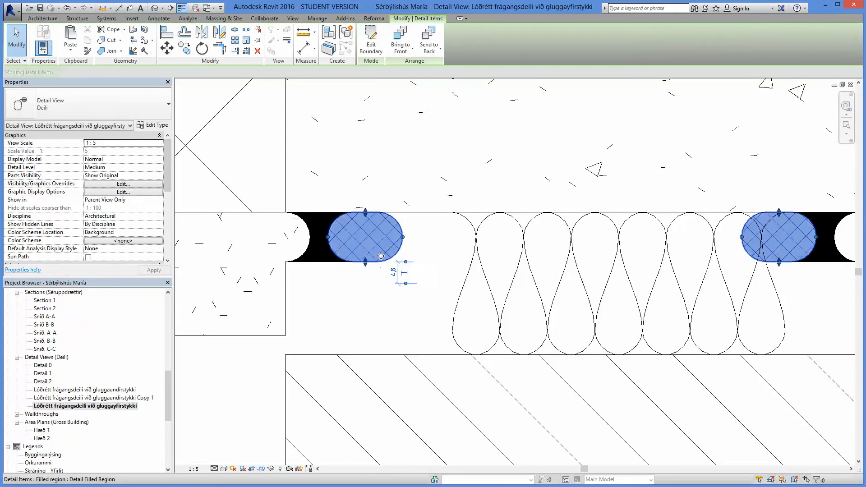
click(370, 44)
click(366, 262)
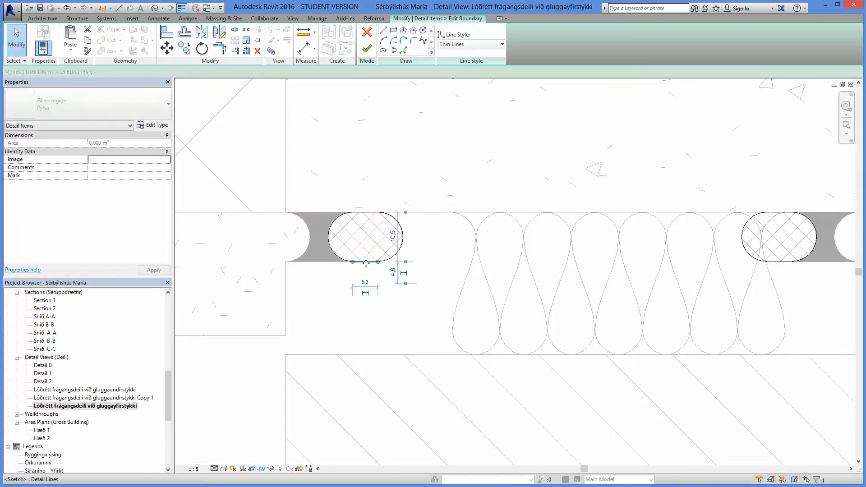
drag(366, 262, 366, 355)
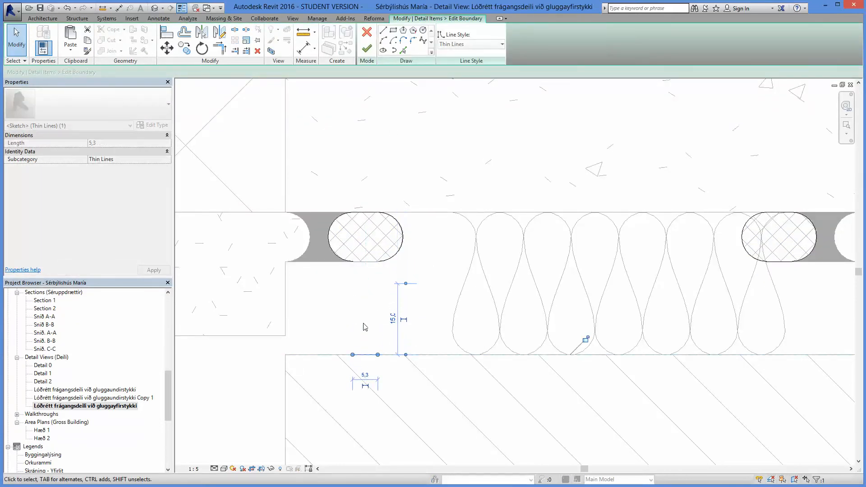
Step: Delete both end arcs of the left rod's boundary
click(353, 260)
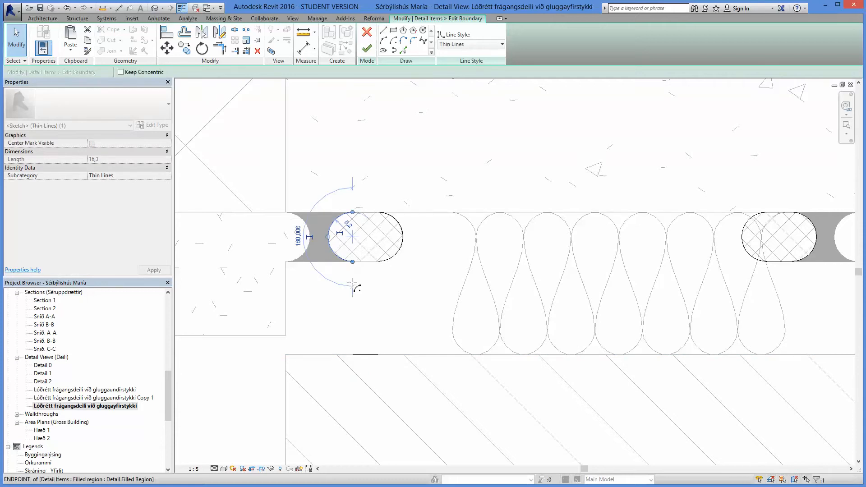
drag(354, 356, 354, 356)
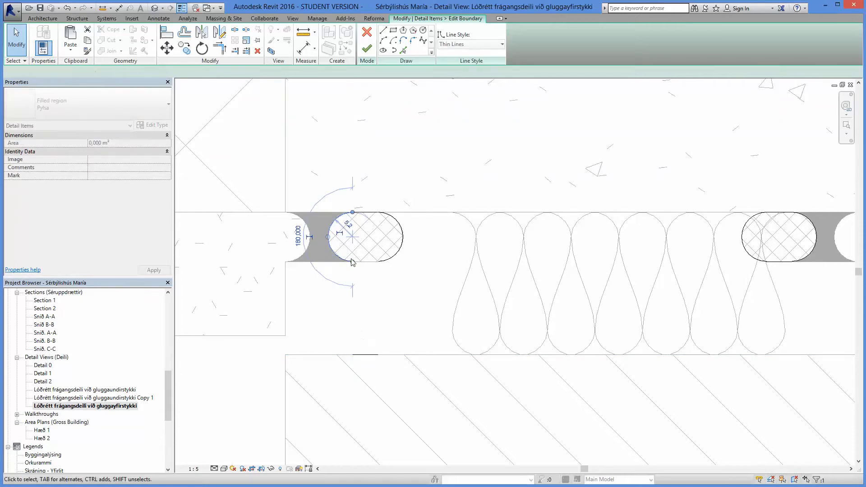
drag(353, 293, 355, 355)
key(Delete)
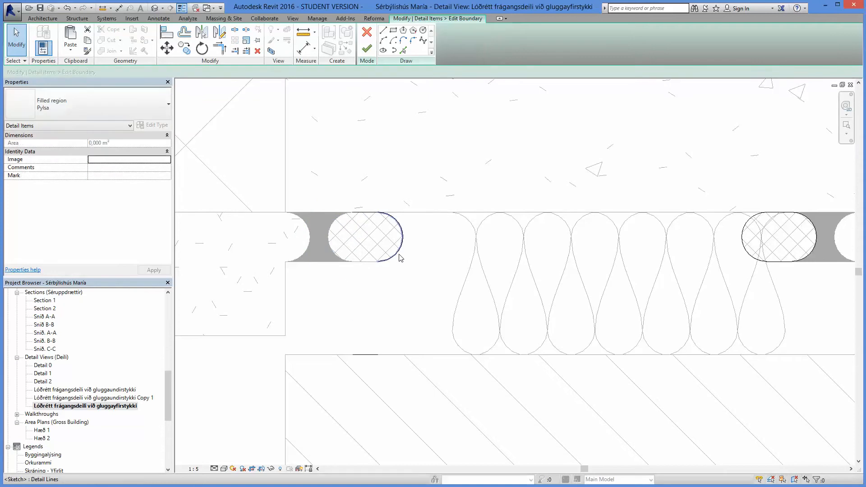
click(400, 255)
key(Delete)
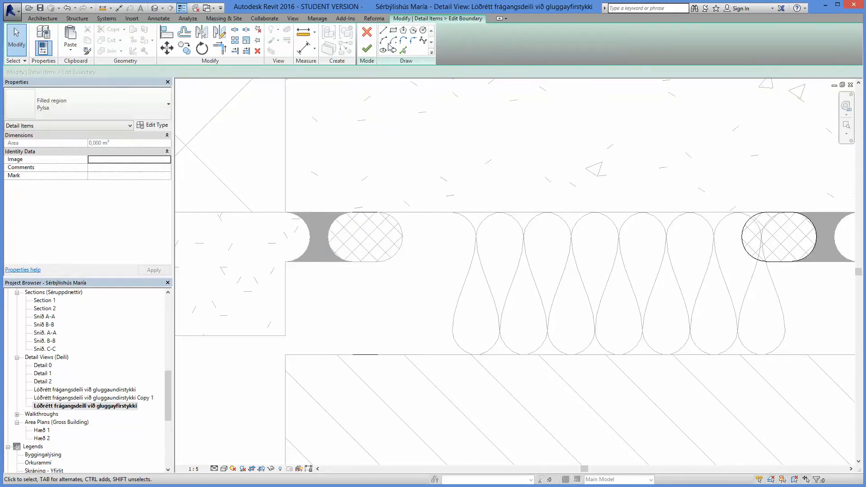
Step: Draw a semicircular arc of radius 15,0 joining the left ends of the rod's upper and lower lines, bulging to the left
click(383, 41)
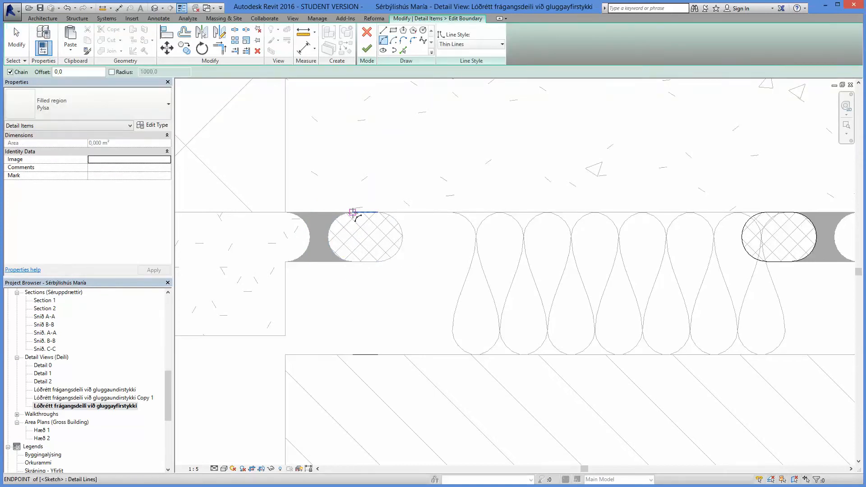
click(352, 212)
click(352, 355)
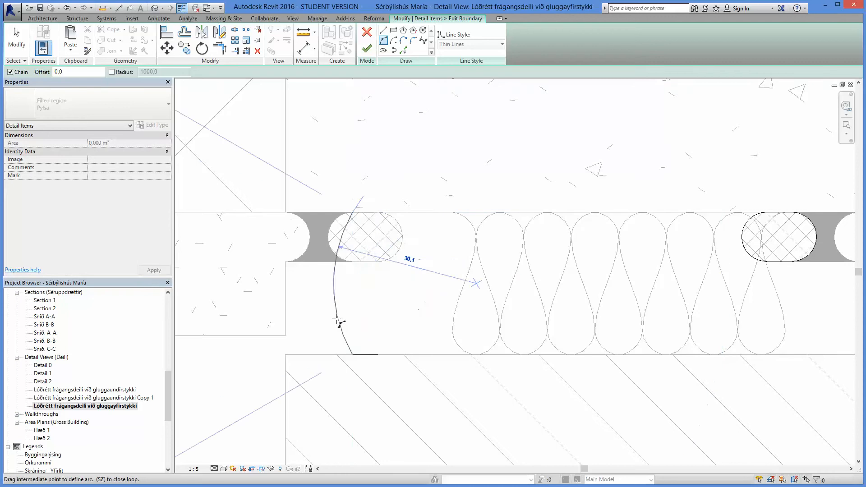
click(285, 303)
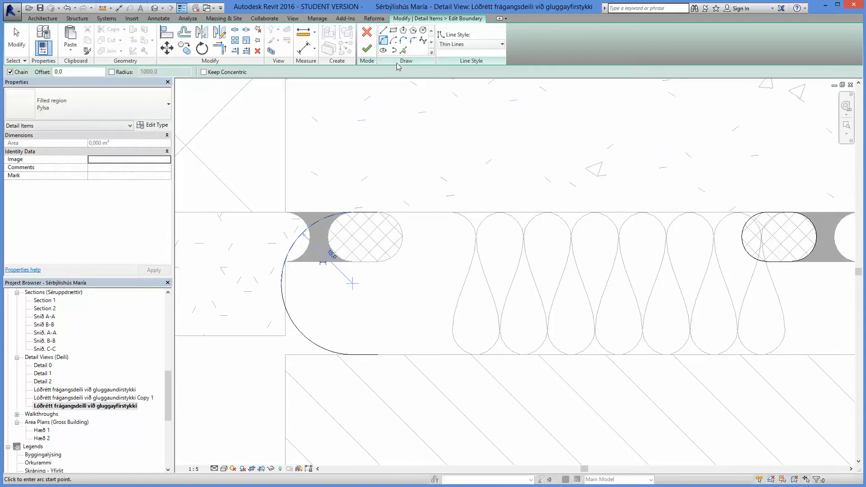
key(Escape)
key(Escape)
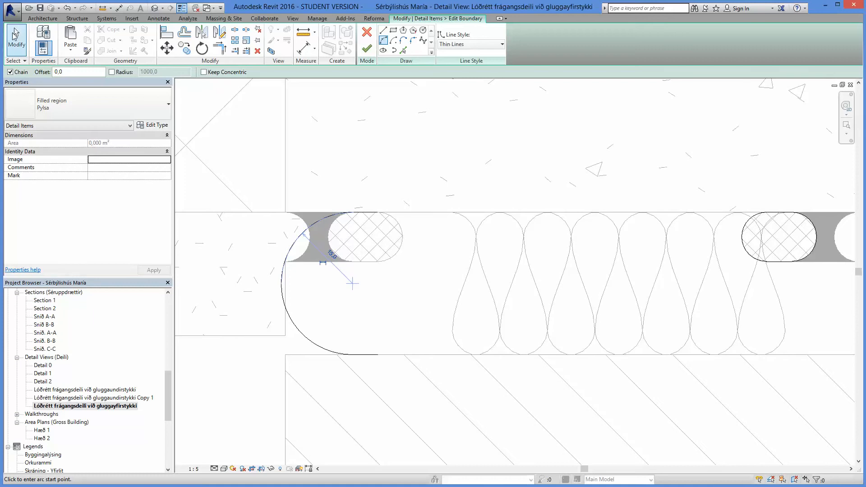
Step: Measure the left rod's upper boundary line and set its length to 15,9
click(304, 39)
click(352, 212)
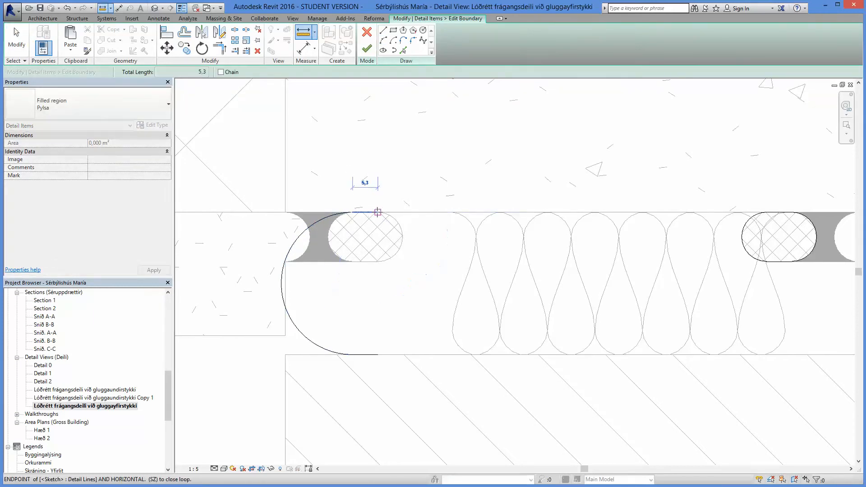
key(Escape)
key(Escape)
click(373, 212)
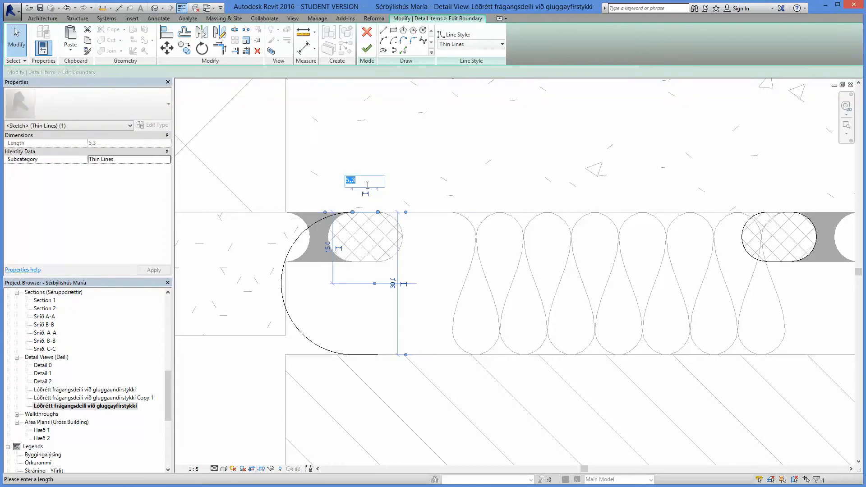
text(15,9)
key(Return)
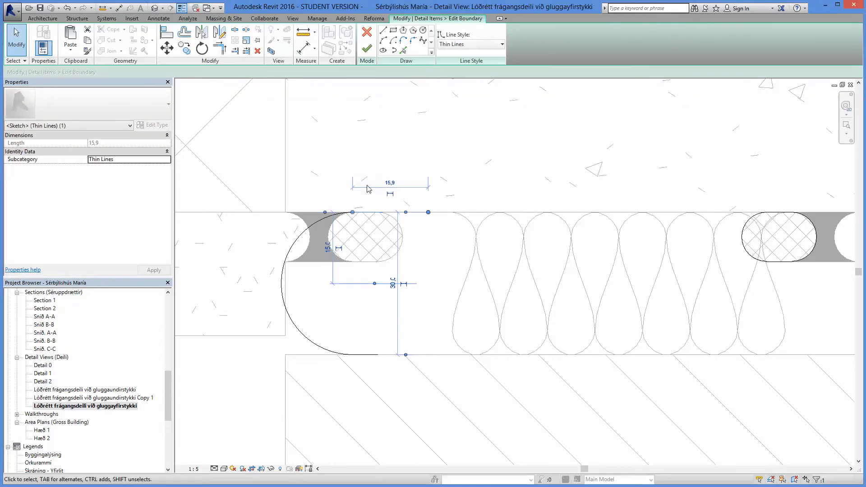
Step: Extend the left rod's lower boundary line to a length of 15,9, level with the upper line's right end
click(376, 324)
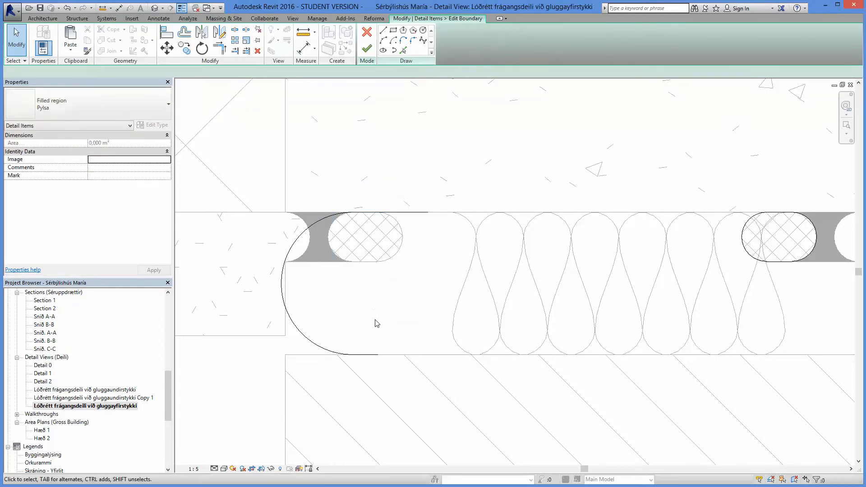
click(372, 357)
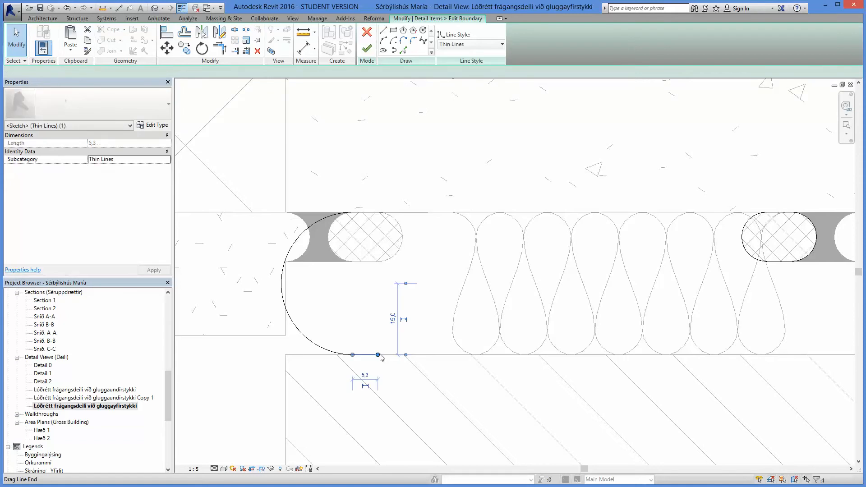
drag(428, 219, 429, 357)
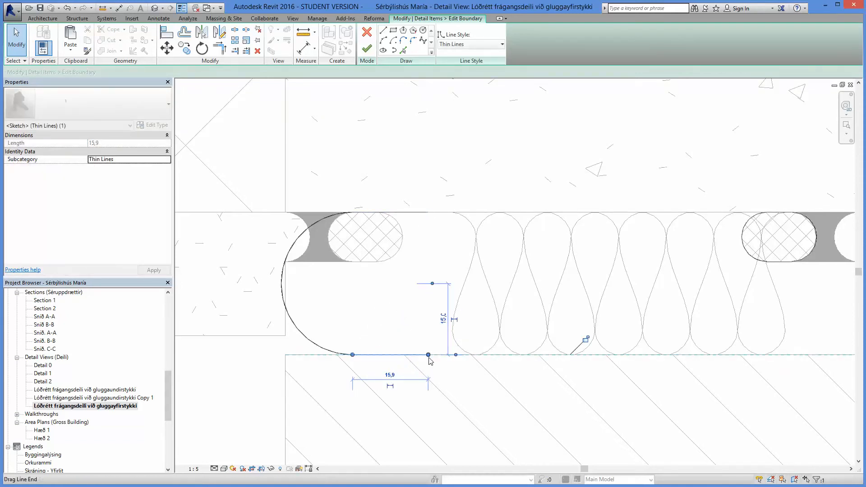
Step: Mirror a copy of the rod's left arc about an axis through the midpoints of its upper and lower lines
click(305, 337)
click(221, 34)
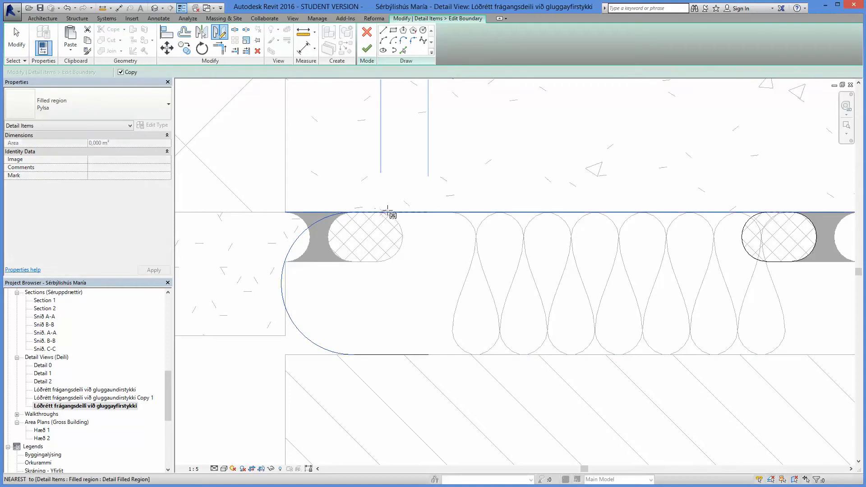
click(391, 355)
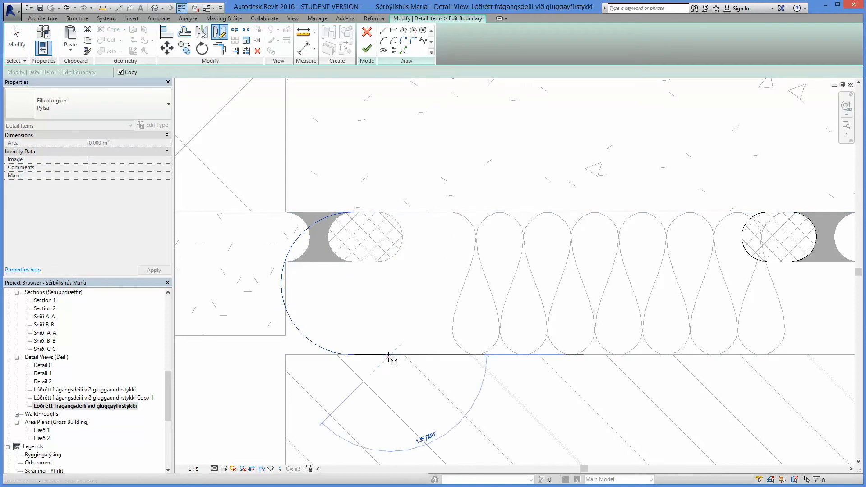
click(390, 212)
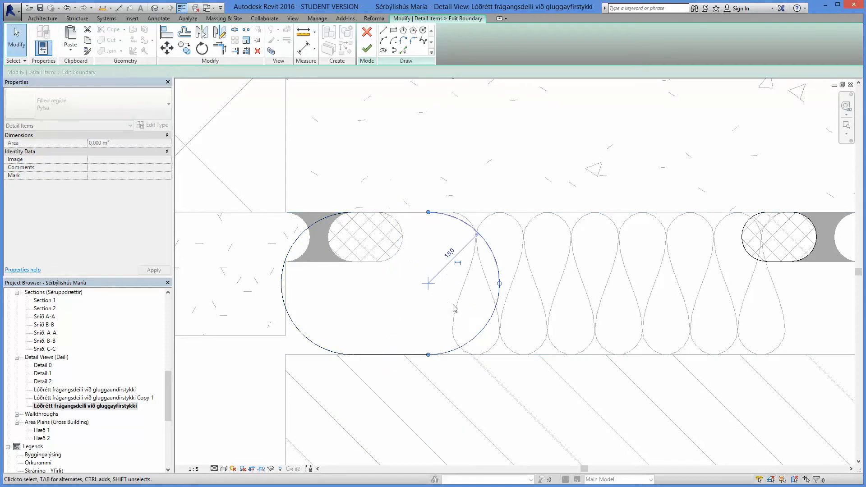
Step: Finish the Pylsa boundary edit and move the region horizontally to the right, clear of the left sealant
click(366, 48)
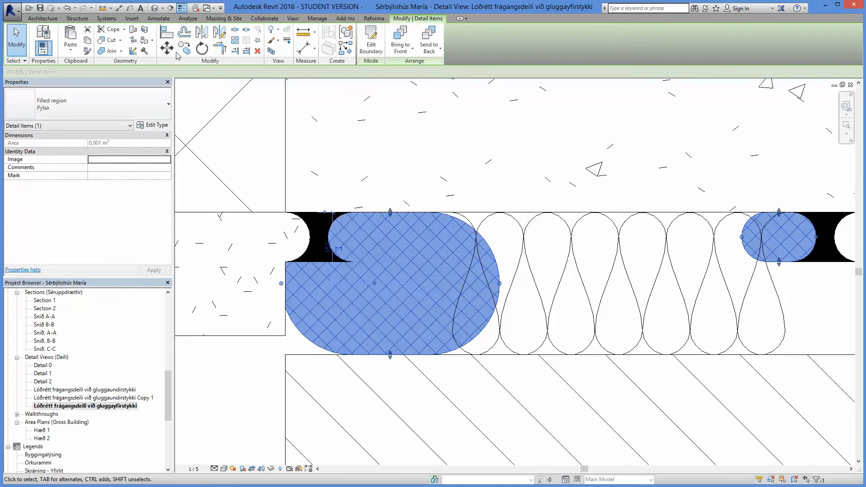
click(168, 49)
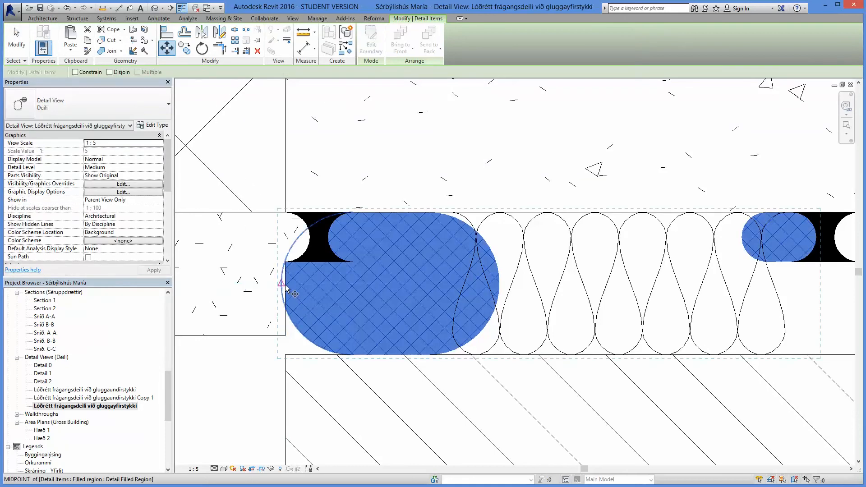
click(439, 287)
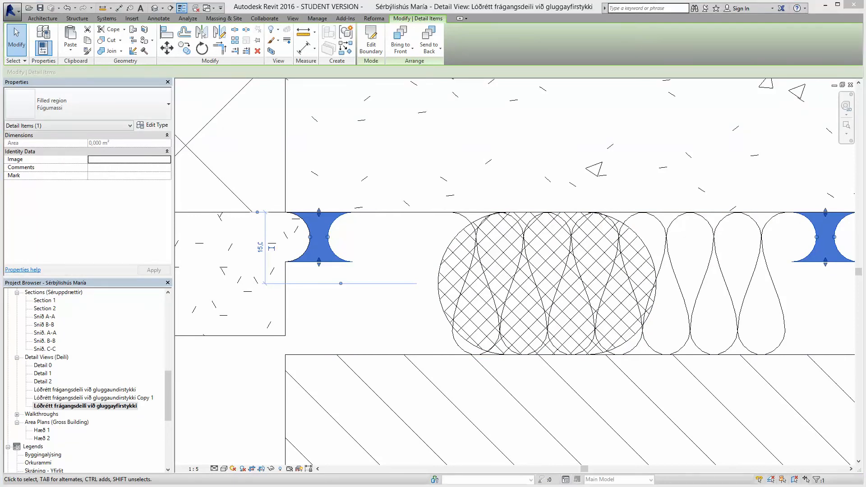
Step: Open the Fúgumassi region's boundary for editing and try measuring from the left sealant's upper left corner
click(382, 45)
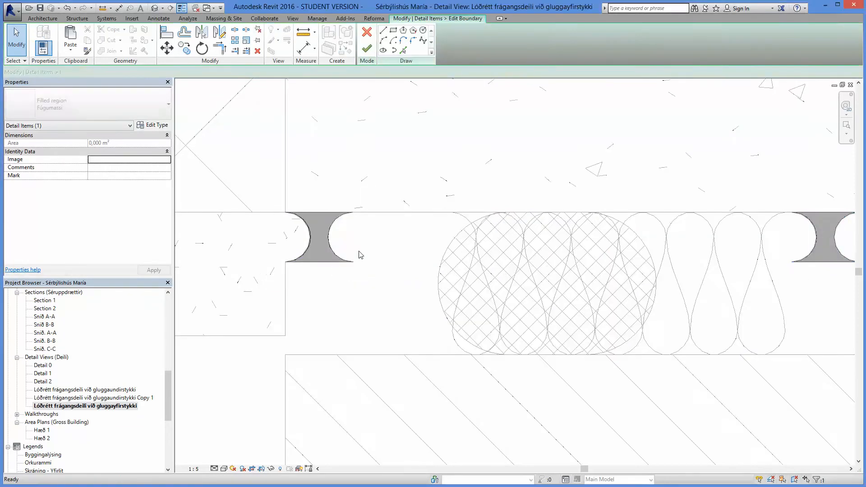
click(333, 268)
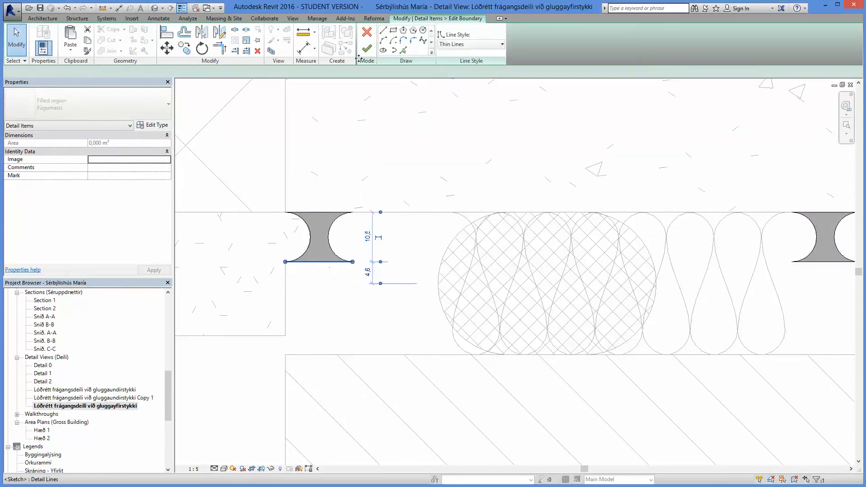
click(305, 36)
click(285, 212)
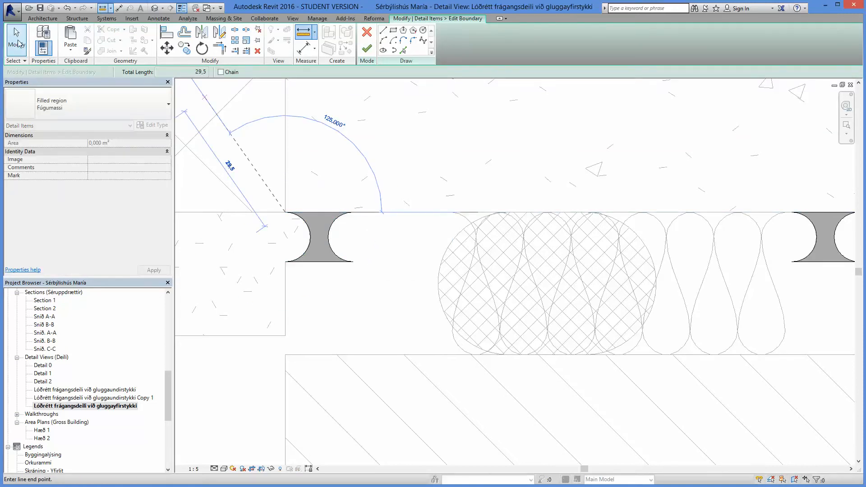
click(16, 41)
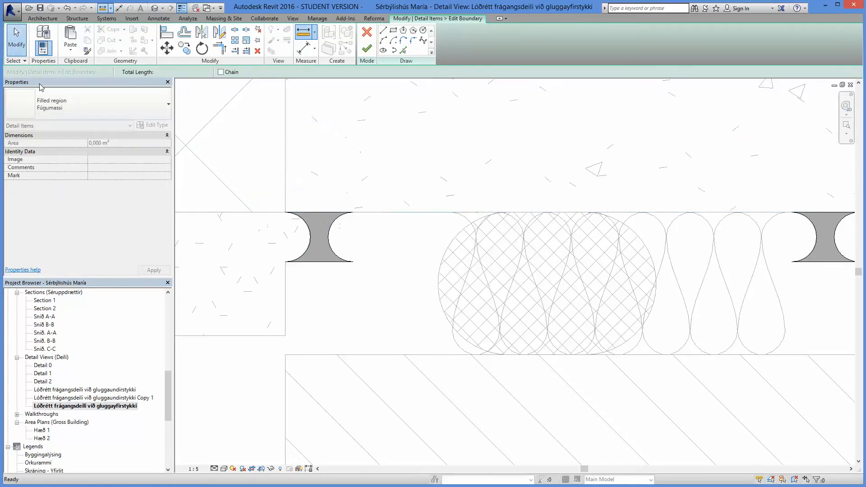
Step: Lengthen the left sealant's upper boundary line to the right and set its length to 42,3
click(316, 212)
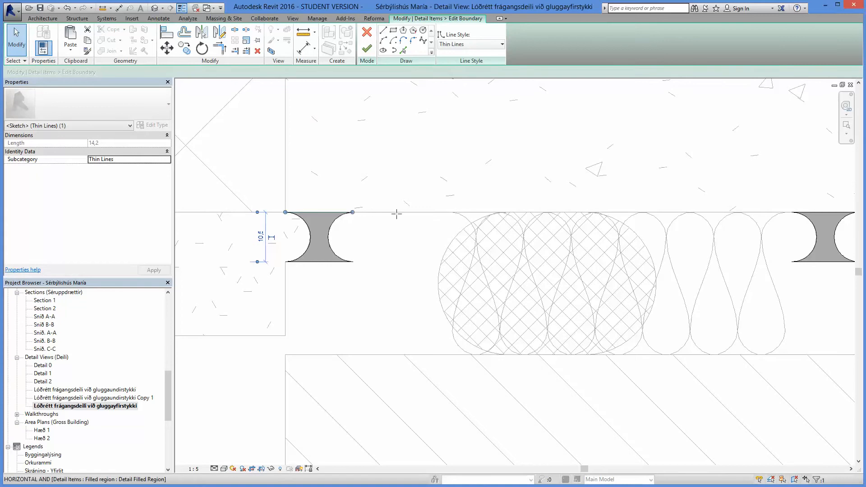
drag(396, 214, 422, 213)
click(354, 182)
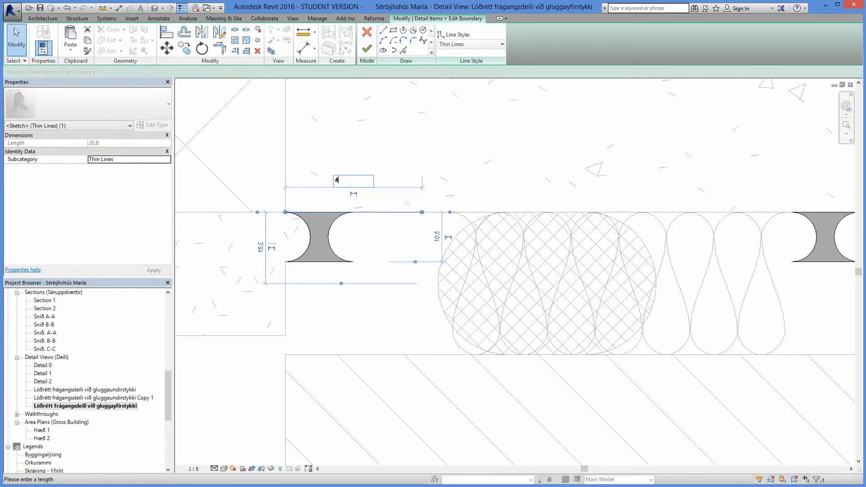
text(42,3)
key(Return)
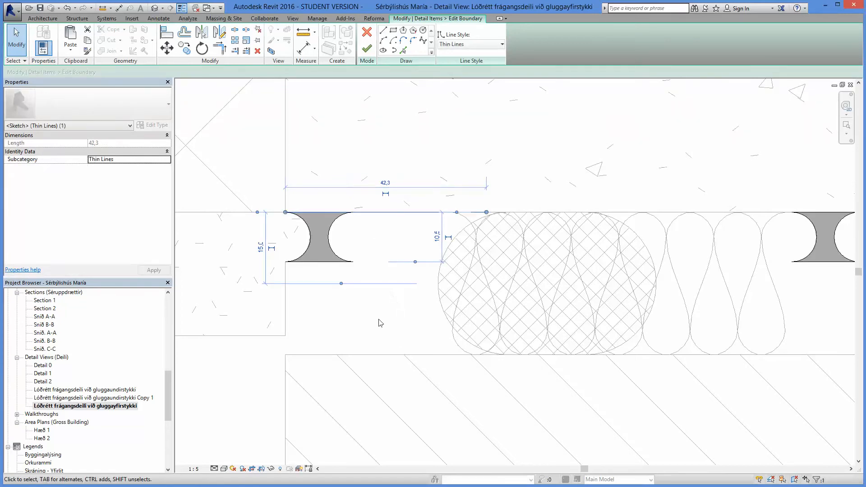
Step: Delete the left sealant's right arc and extend its lower boundary line to about 42,6, roughly matching the upper line
click(335, 252)
key(Delete)
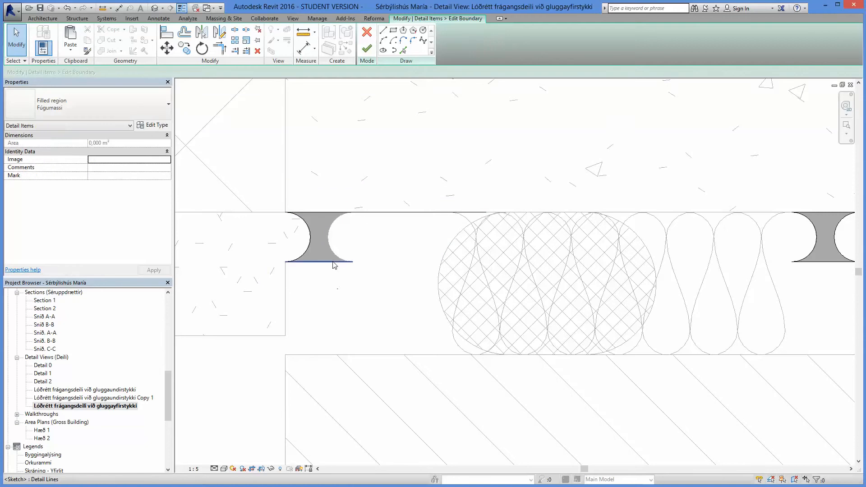
click(342, 262)
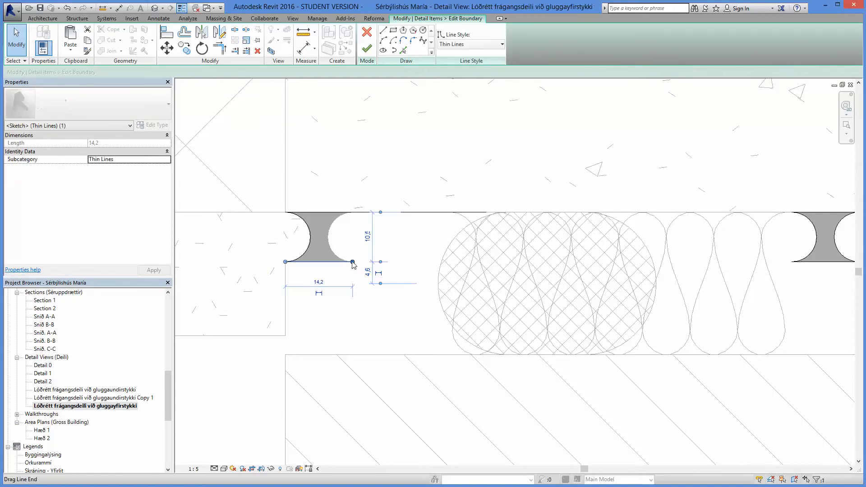
mouse_move(484, 222)
mouse_down()
mouse_move(485, 213)
mouse_move(484, 261)
mouse_move(493, 262)
mouse_up()
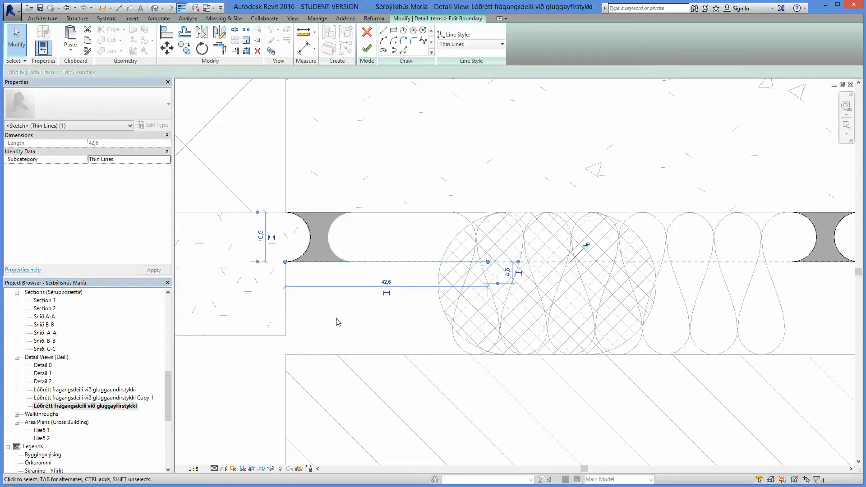
Step: Move the left sealant's lower boundary line, with its attached arc, down to the frame's top edge
click(356, 272)
click(365, 261)
drag(364, 262, 367, 355)
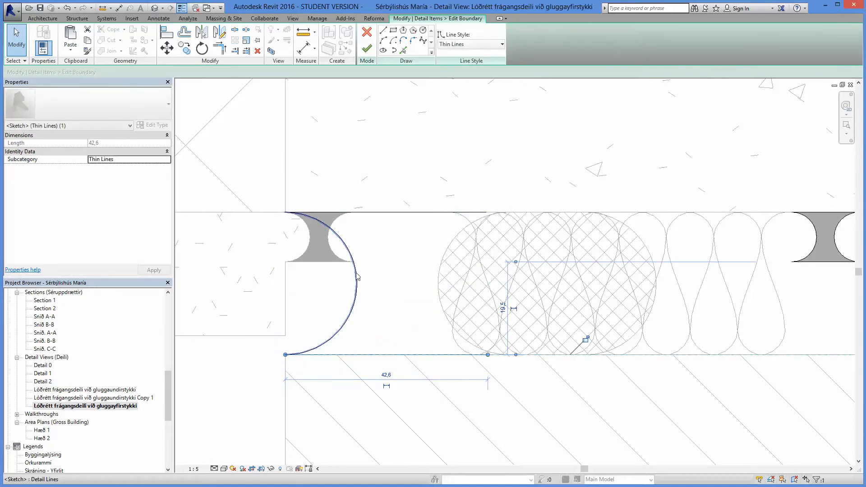
Step: Try to mirror the left sealant's lower boundary line about a vertical axis near its middle
click(219, 32)
click(388, 219)
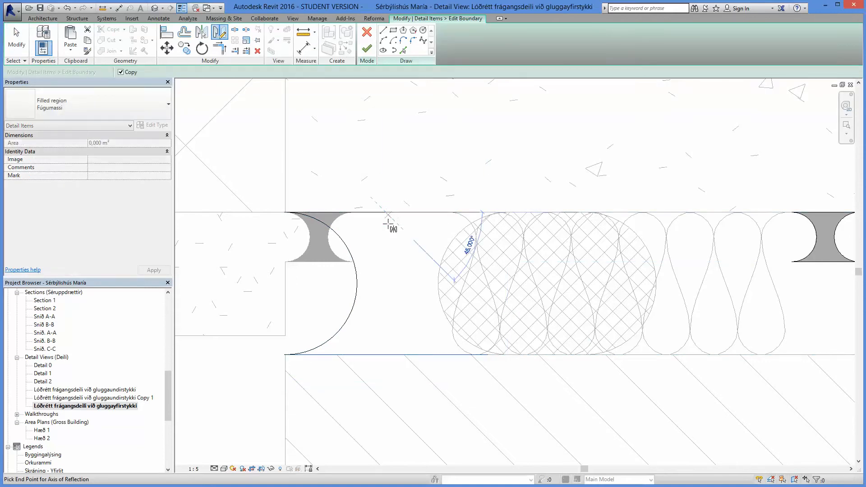
click(387, 262)
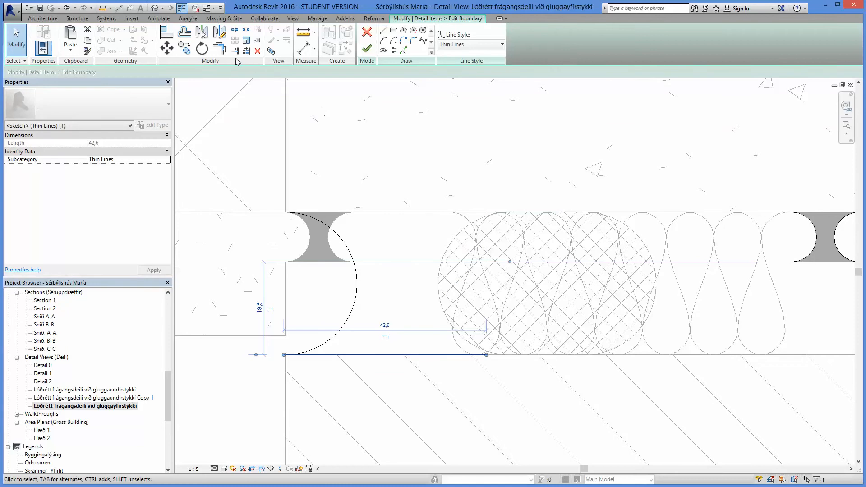
Step: Mirror the left sealant's left arc about a vertical axis through the upper boundary line's midpoint, keeping the original arc
click(357, 310)
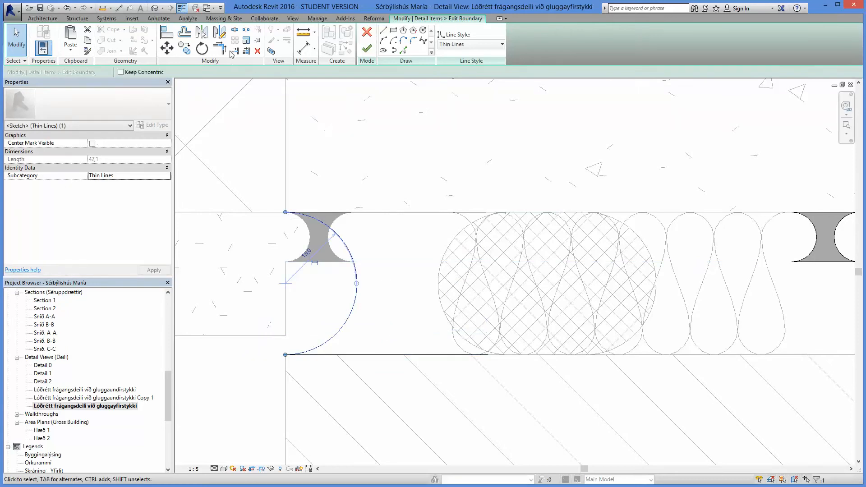
click(219, 32)
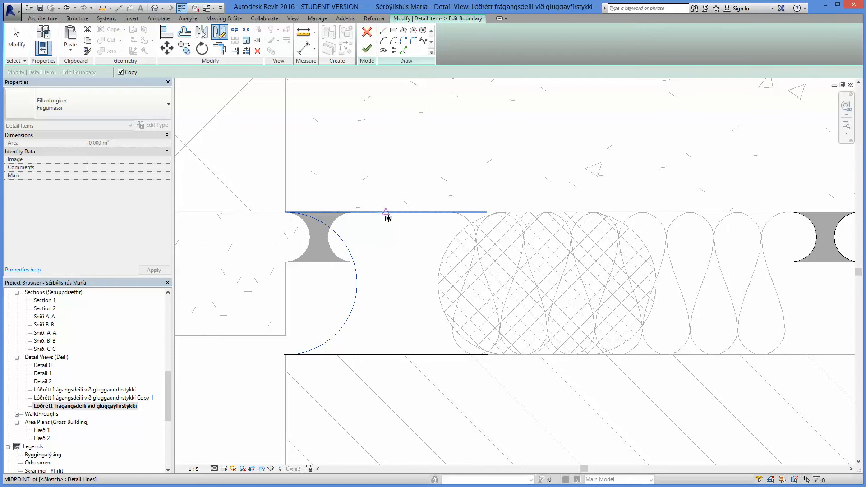
click(387, 212)
click(388, 304)
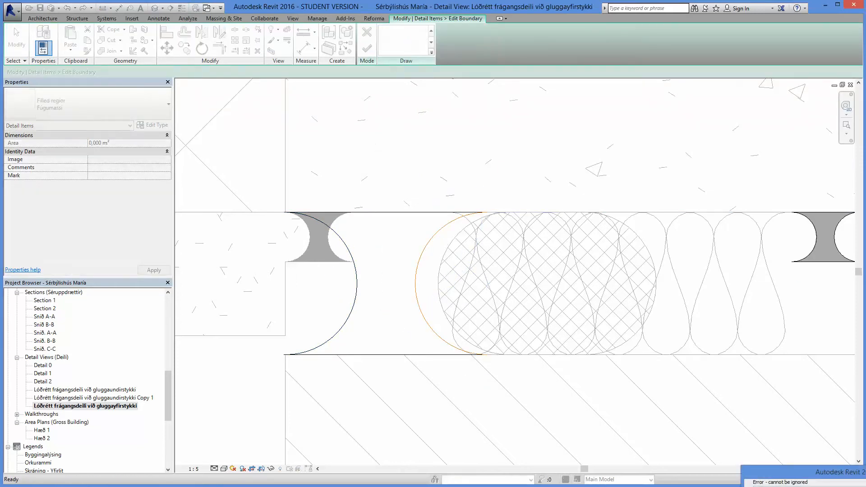
key(Escape)
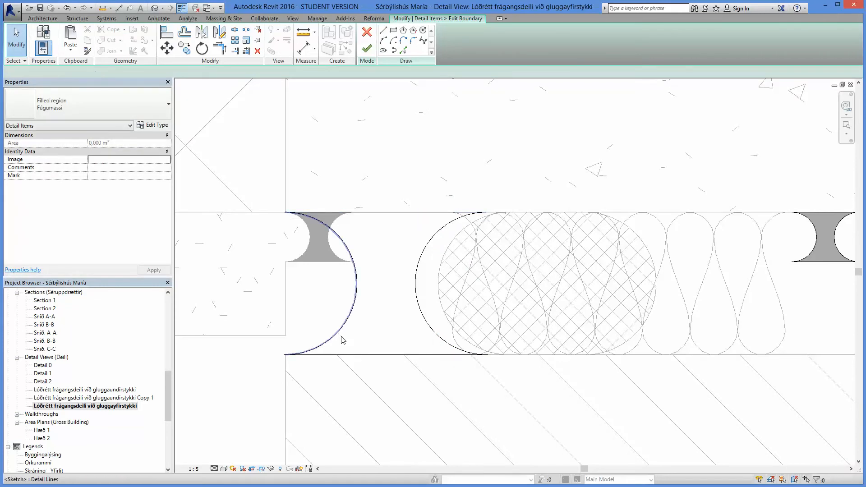
key(Delete)
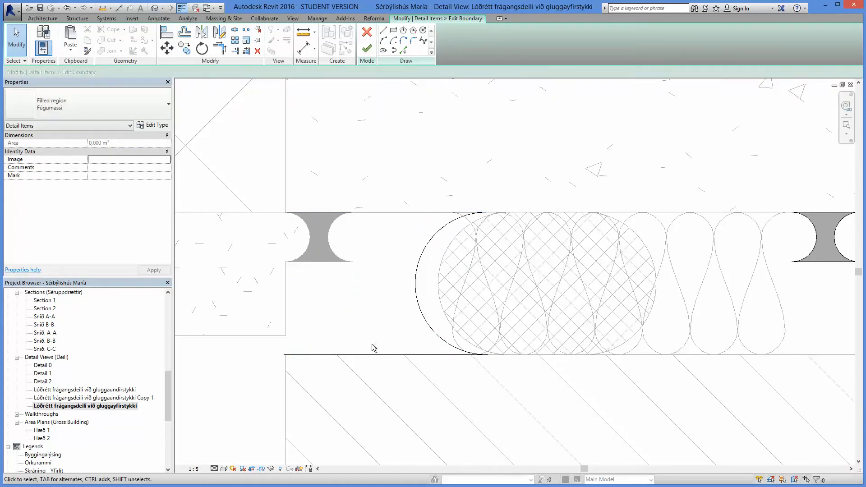
key(ctrl+z)
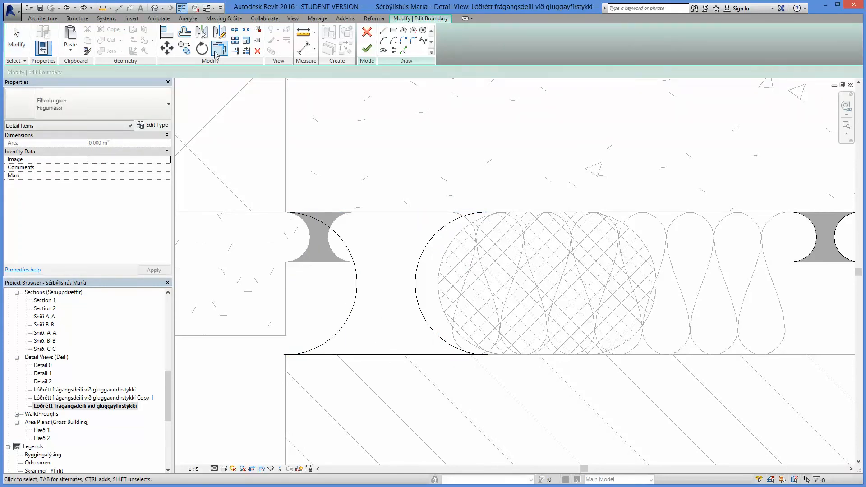
Step: Trim the left sealant's straight boundary lines to its arcs and try finishing the boundary edit
key(t)
key(r)
click(419, 214)
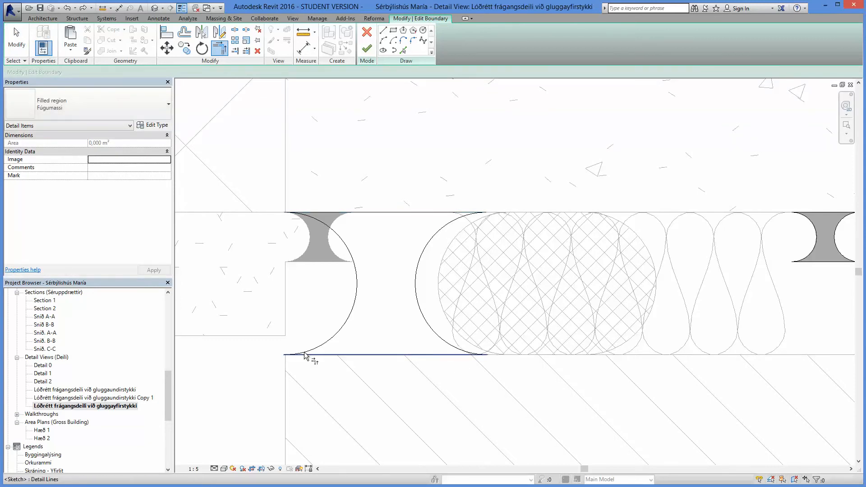
click(356, 213)
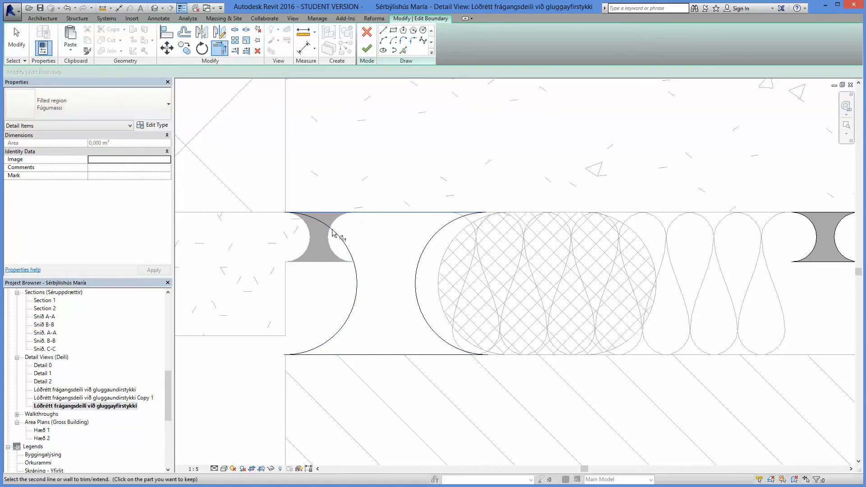
click(365, 53)
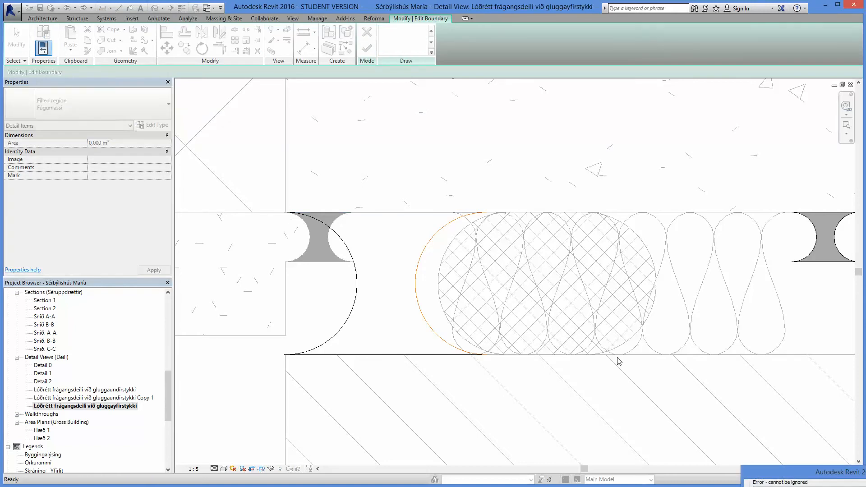
Step: Trim the left sealant's lower boundary line to the lower end of its right arc and retry finishing the edit
key(Escape)
key(t)
key(r)
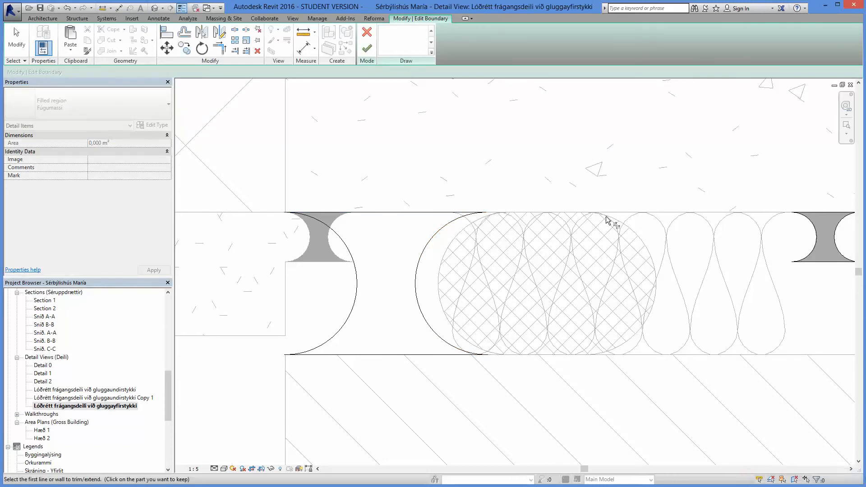
scroll(483, 221, up, 8)
scroll(537, 197, up, 3)
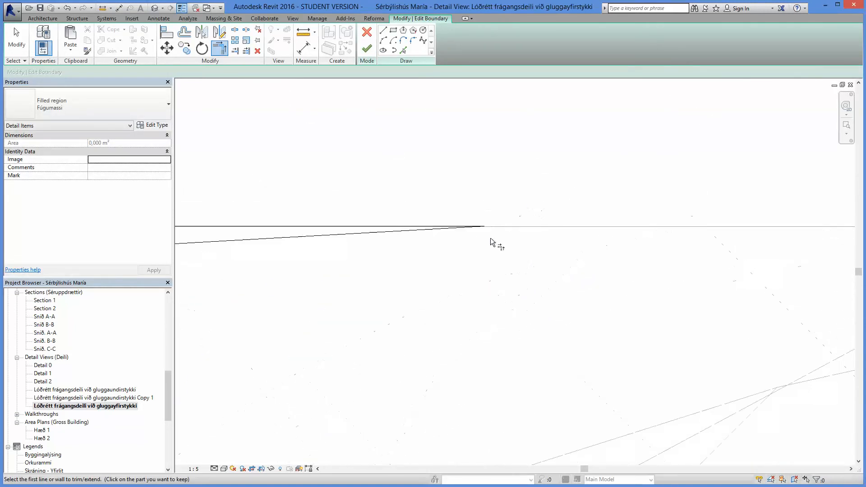
scroll(452, 265, down, 9)
scroll(456, 415, up, 3)
scroll(430, 355, down, 2)
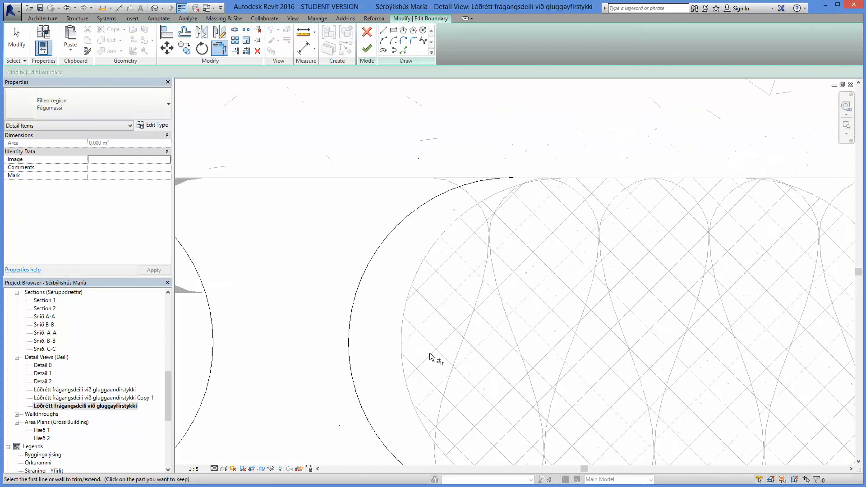
middle_drag(442, 456, 435, 303)
scroll(510, 329, up, 6)
scroll(561, 363, up, 5)
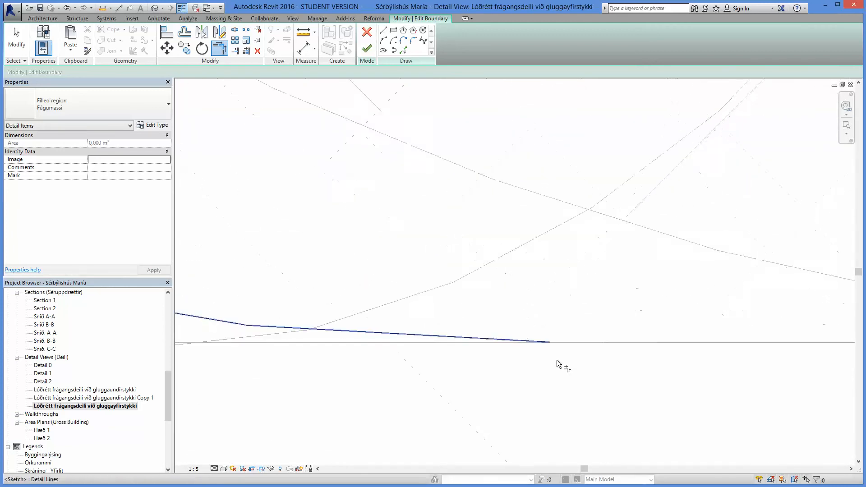
click(476, 333)
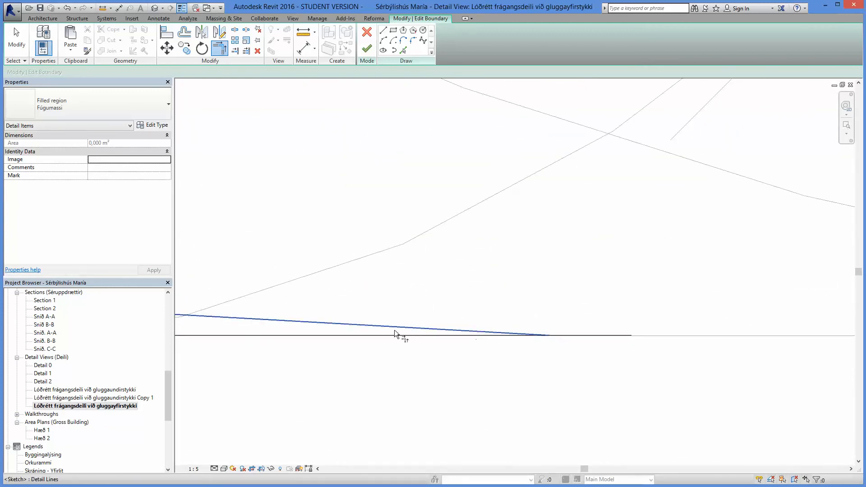
scroll(444, 389, down, 8)
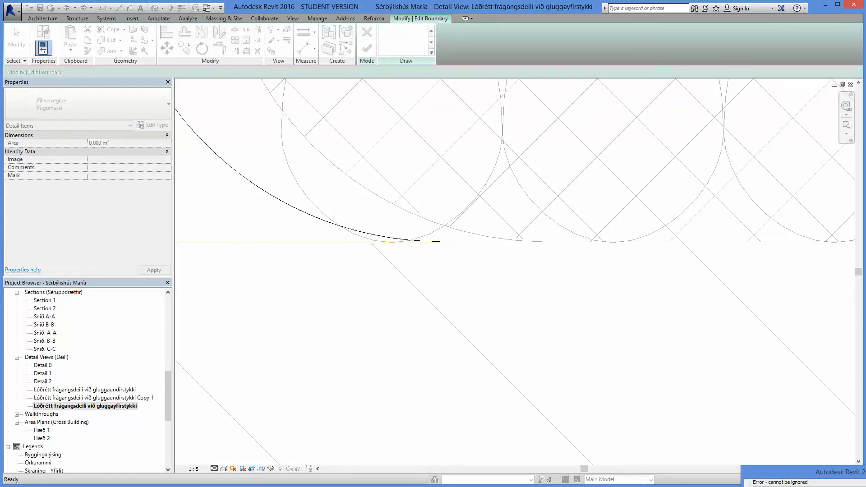
key(Escape)
Step: Inspect the corners where the left sealant's boundary lines meet its arcs for gaps or overshoots
scroll(342, 338, down, 6)
middle_drag(386, 349, 572, 347)
scroll(369, 326, up, 6)
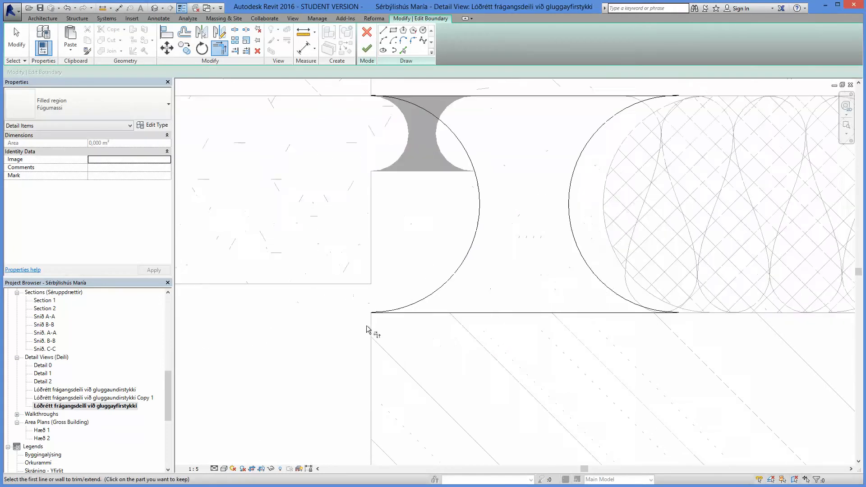
scroll(401, 305, up, 3)
scroll(423, 308, down, 8)
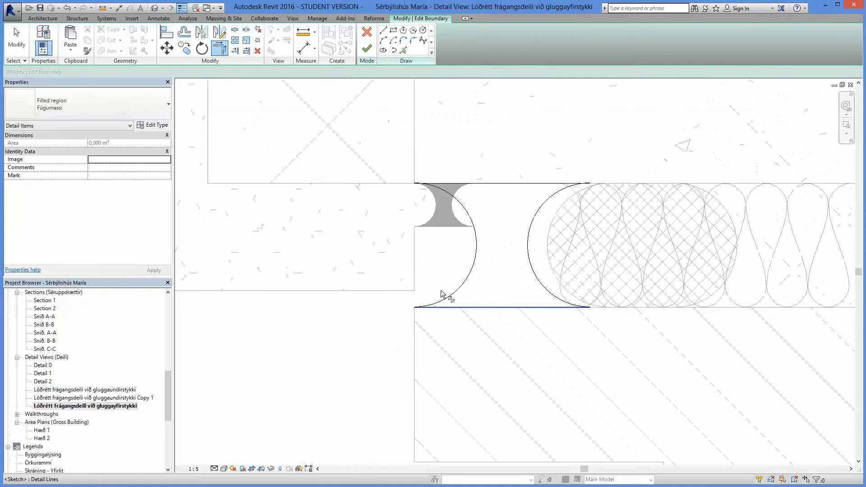
middle_drag(448, 187, 405, 318)
scroll(405, 318, up, 6)
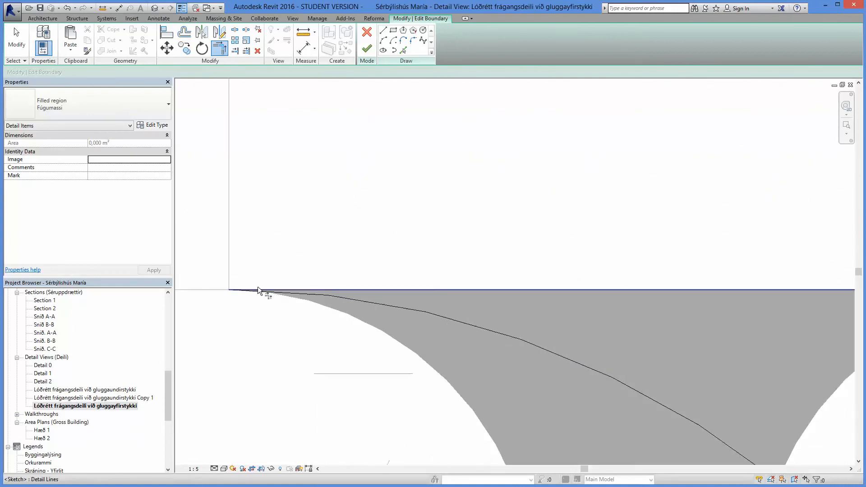
scroll(499, 336, down, 6)
middle_drag(645, 383, 185, 338)
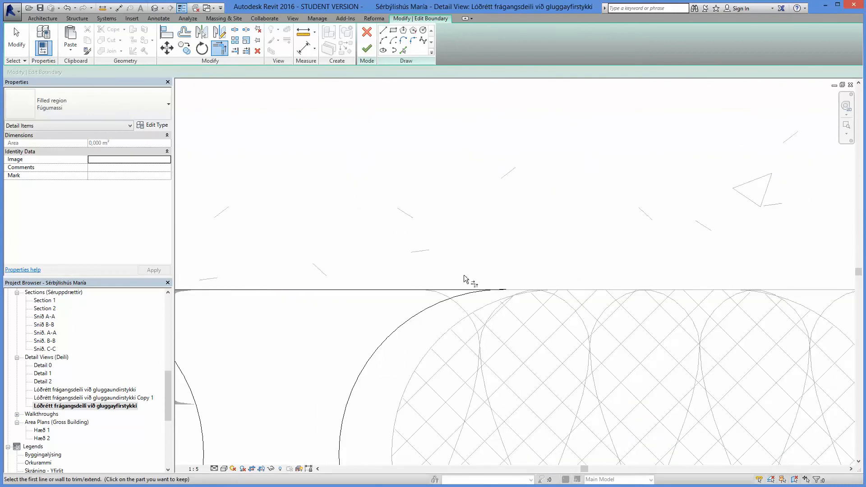
scroll(456, 297, up, 4)
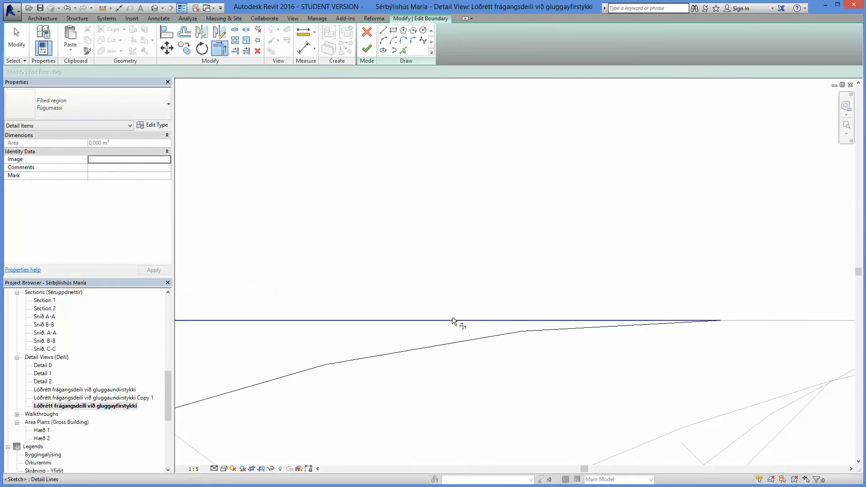
scroll(455, 346, down, 8)
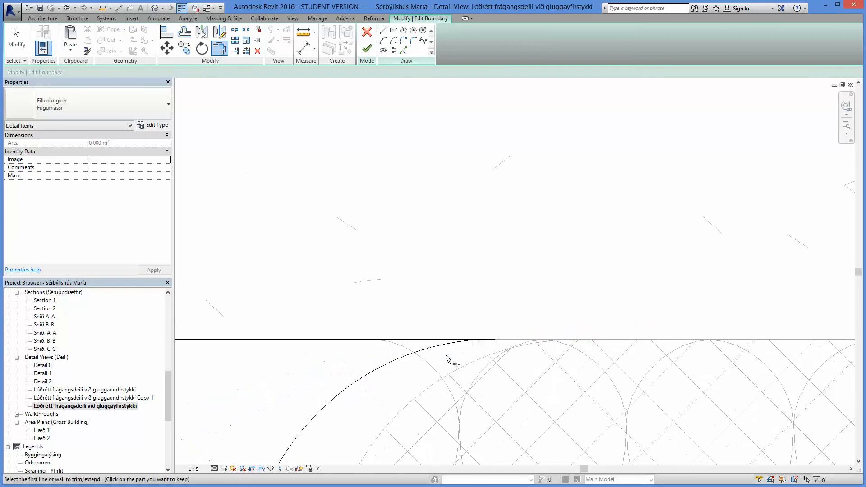
scroll(452, 357, up, 6)
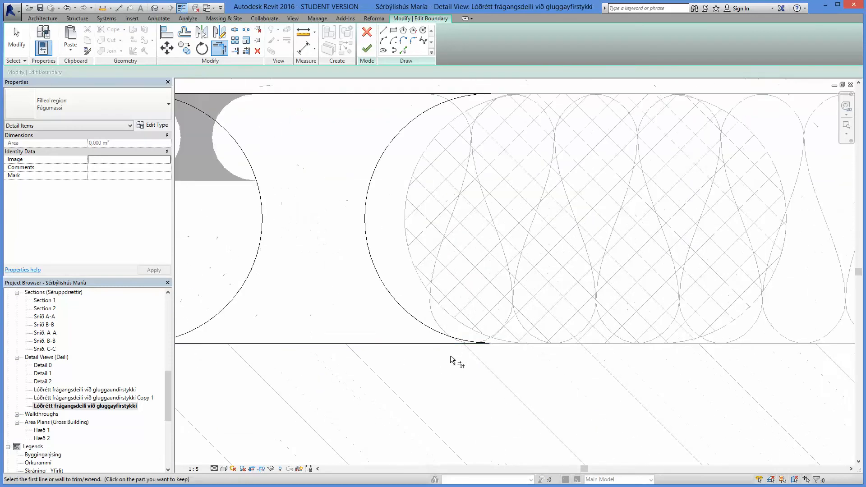
scroll(452, 357, down, 4)
Step: Check the left sealant's upper boundary line and right arc for duplicates by deleting each and undoing the deletion
click(18, 39)
click(382, 229)
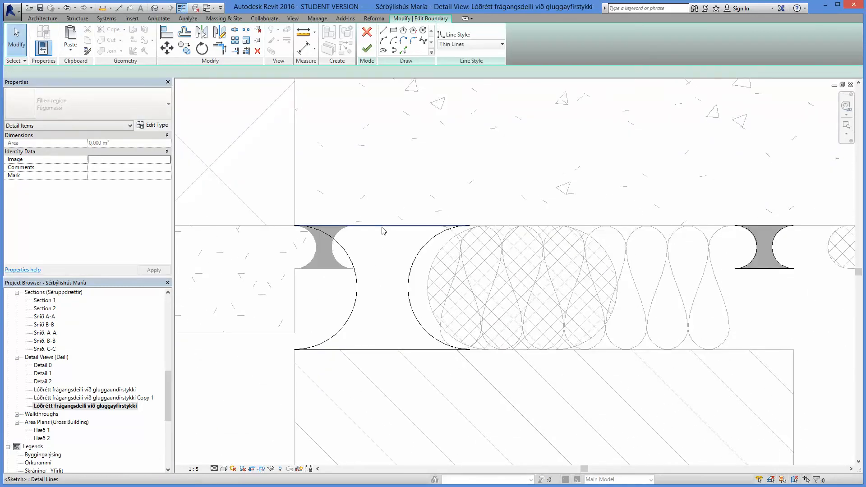
click(397, 293)
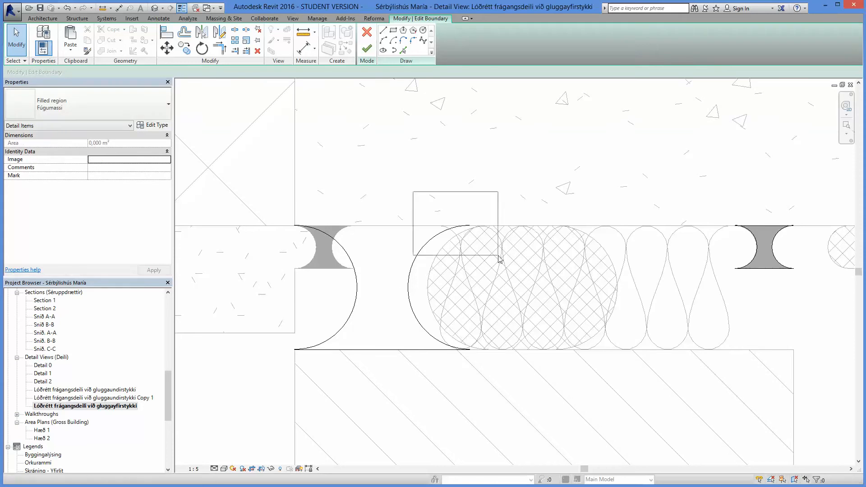
drag(499, 259, 499, 260)
key(ctrl+z)
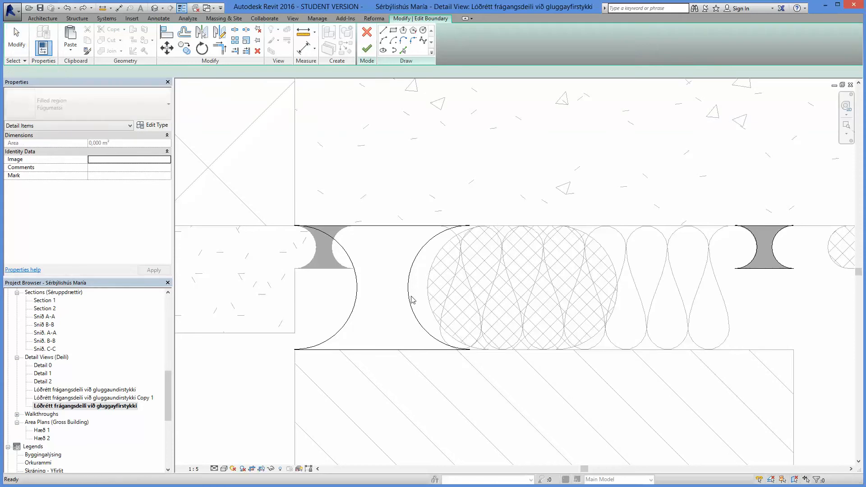
click(410, 301)
key(Delete)
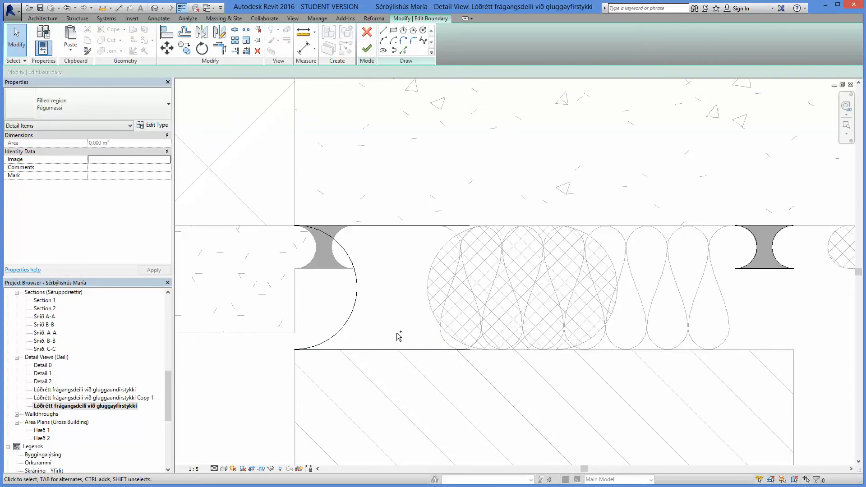
key(ctrl+z)
Step: Remove the overlapping duplicate of the left sealant's lower boundary line and finish the boundary edit
click(408, 350)
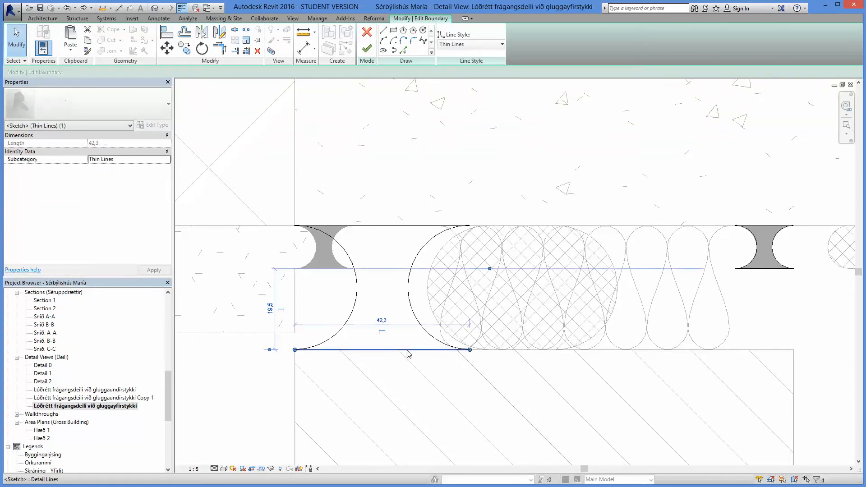
key(Escape)
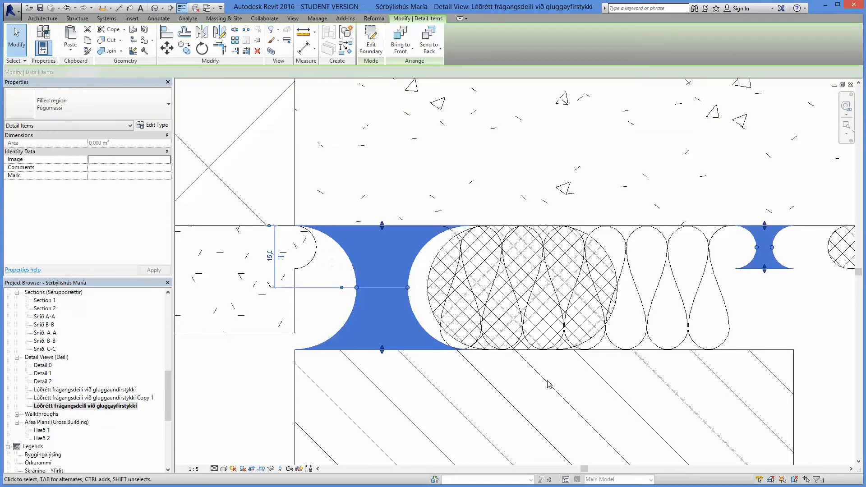
scroll(434, 391, down, 1)
click(273, 404)
Step: Stretch the Múr region's lower edge down to about 15 mm below the frame's top edge
click(285, 349)
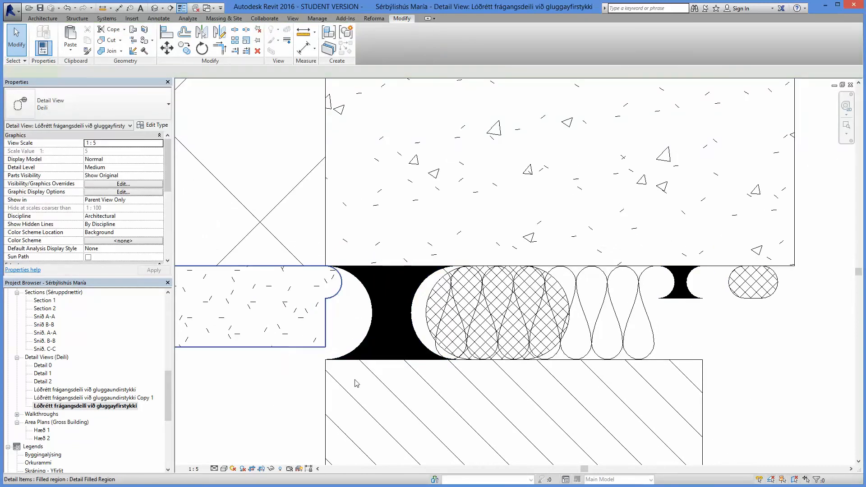
scroll(355, 383, down, 1)
middle_drag(355, 383, 439, 319)
drag(399, 287, 399, 331)
scroll(481, 269, up, 1)
scroll(481, 270, up, 1)
middle_drag(481, 270, 382, 299)
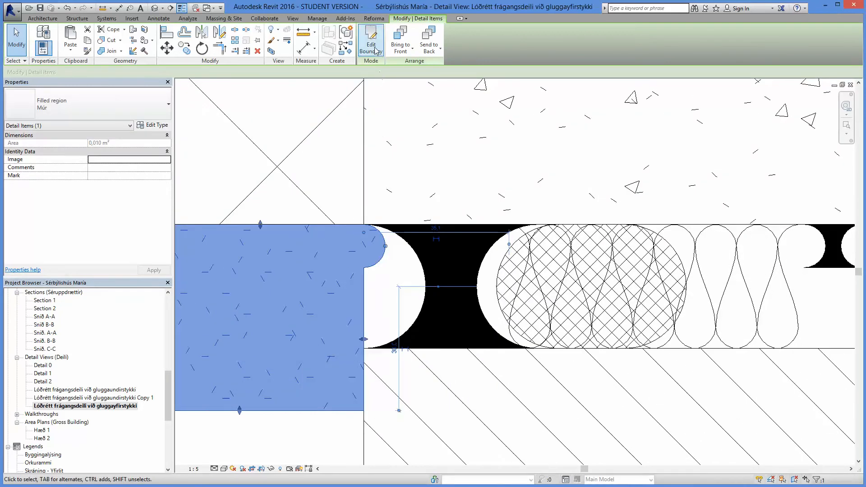
Step: Open the Múr region's boundary for editing and shorten its right vertical line to 15,0, ending at the frame's top edge
click(371, 45)
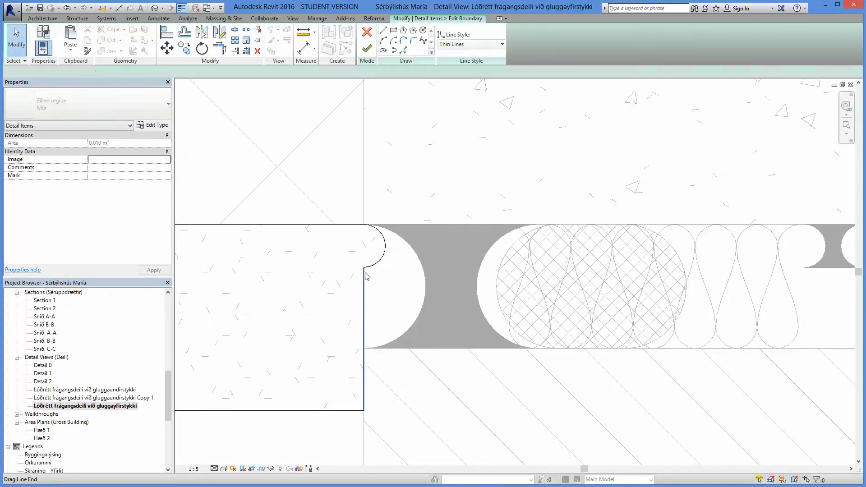
drag(365, 273, 365, 348)
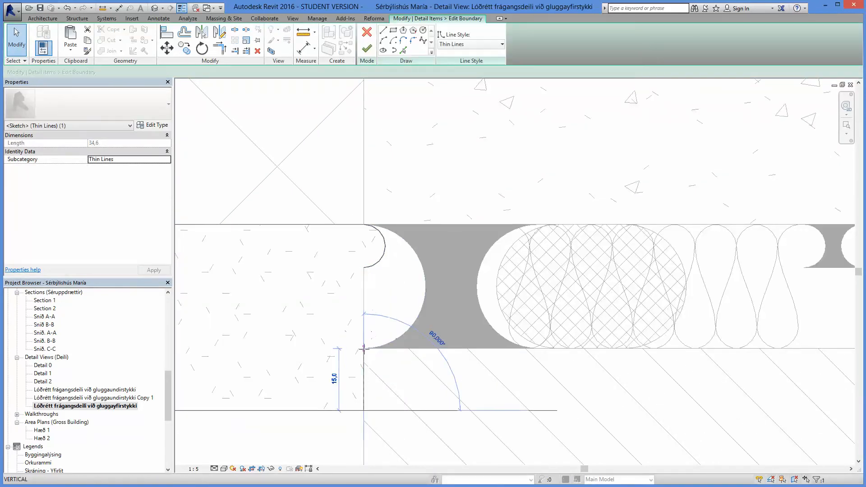
click(368, 269)
drag(364, 268, 365, 349)
click(379, 309)
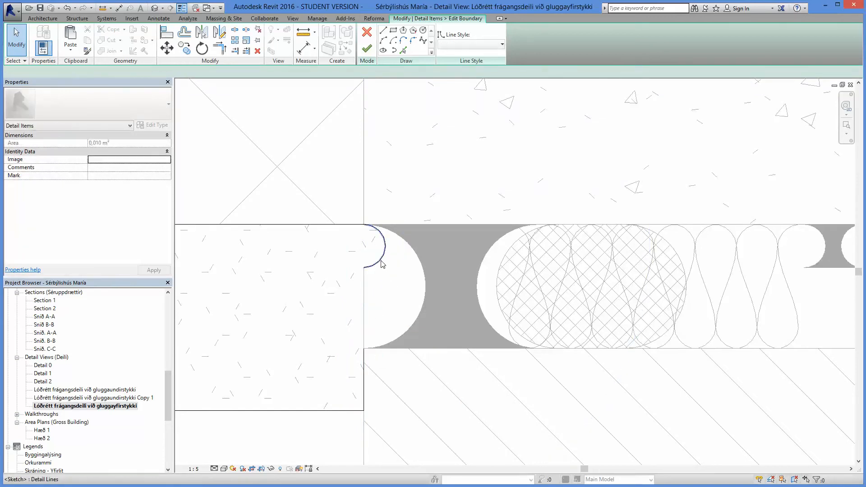
Step: Replace the small right arc in the Múr region's boundary with a 15,0 radius arc matching the sealant's left curve, and finish the edit
click(382, 261)
key(Delete)
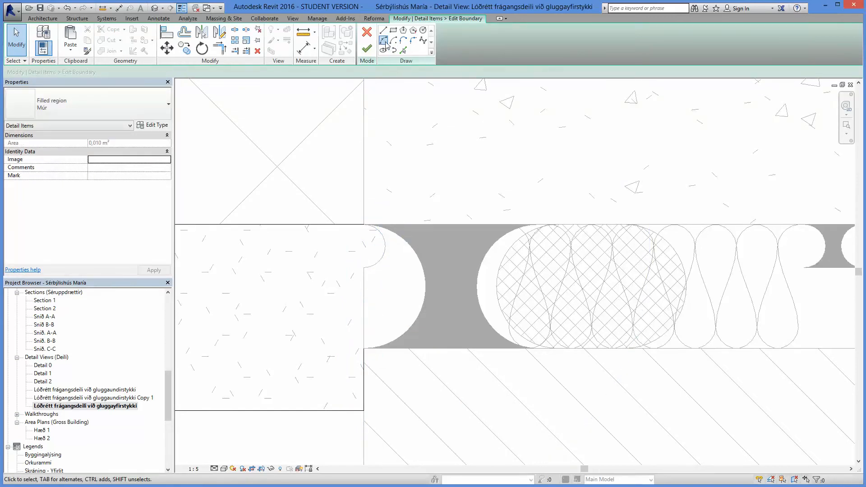
click(384, 40)
click(364, 225)
click(365, 349)
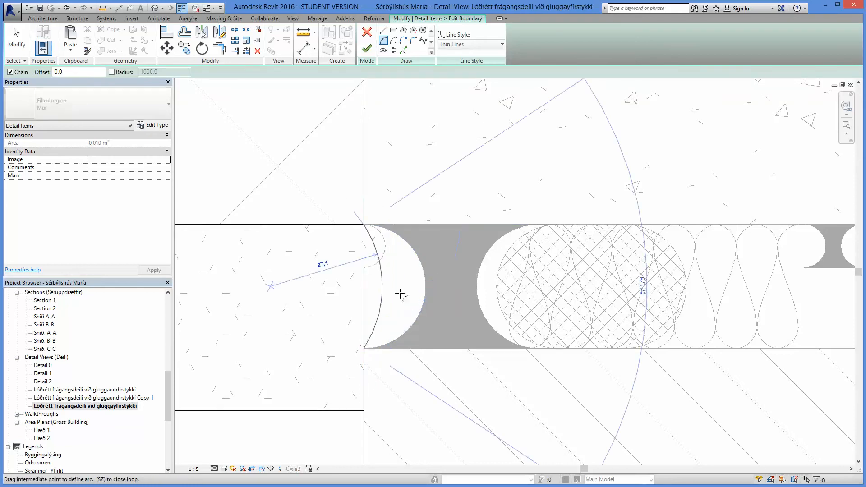
click(401, 294)
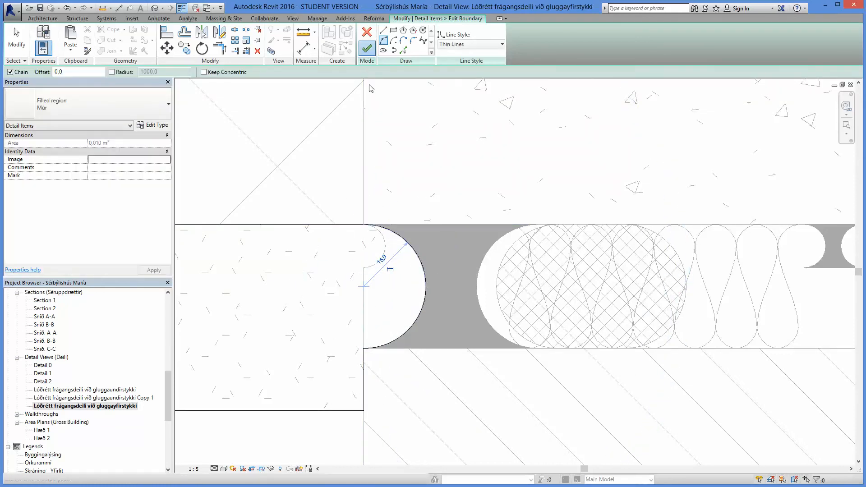
click(366, 49)
Step: Stretch the Múr region's upper end down to just above the insulation's lower edge and close the save reminder
scroll(343, 223, down, 8)
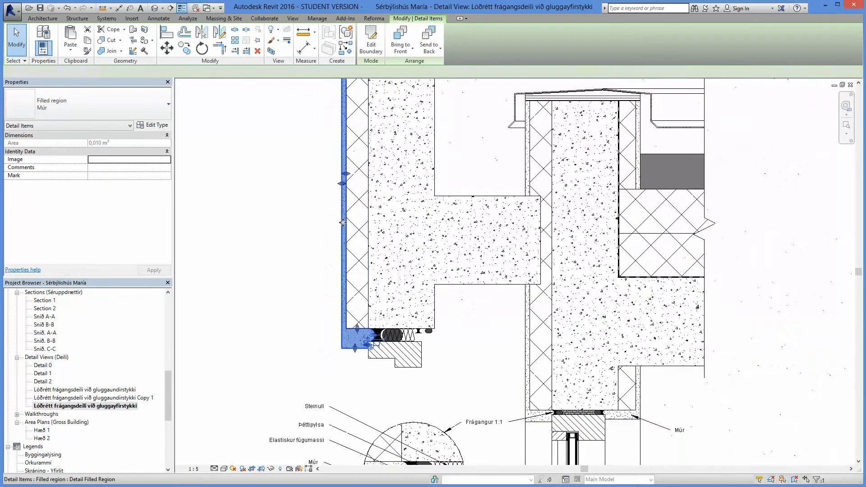
scroll(343, 223, down, 3)
drag(343, 123, 344, 263)
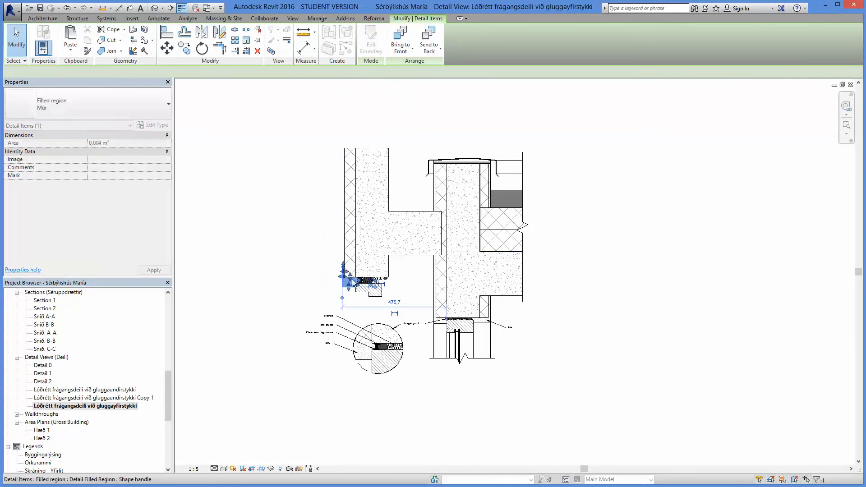
scroll(374, 204, up, 2)
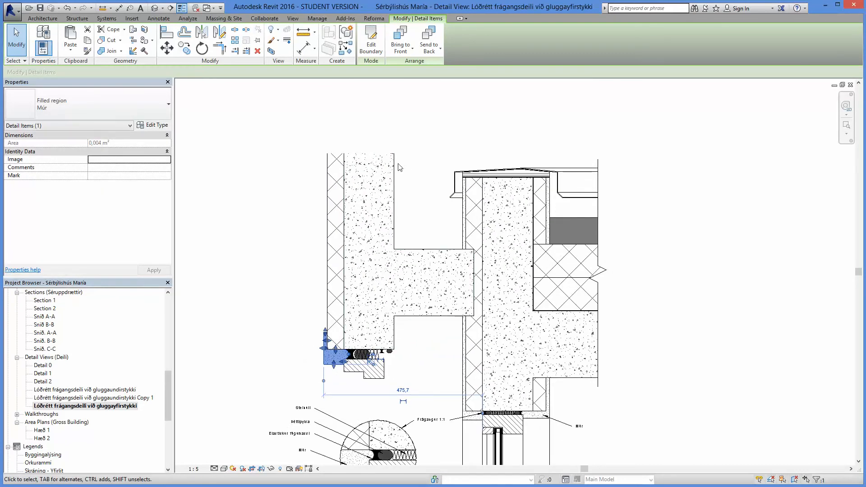
scroll(334, 374, up, 4)
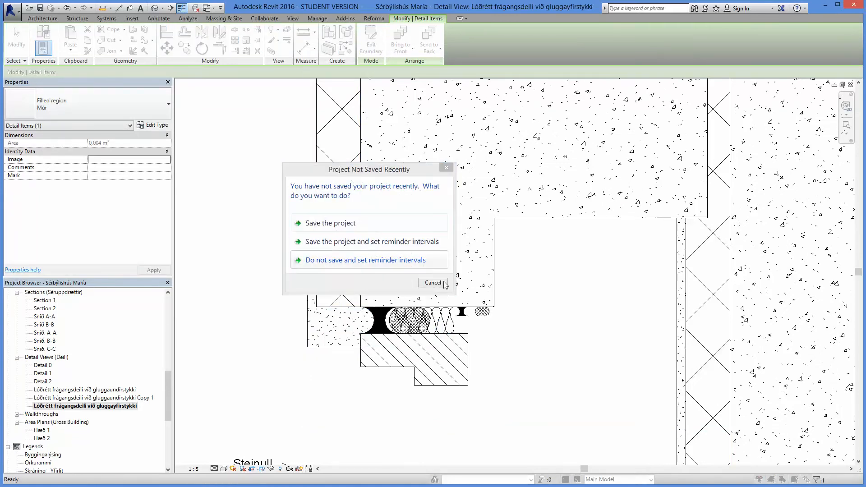
click(395, 219)
Step: Measure the width of the outer insulation layer along its lower edge
click(304, 32)
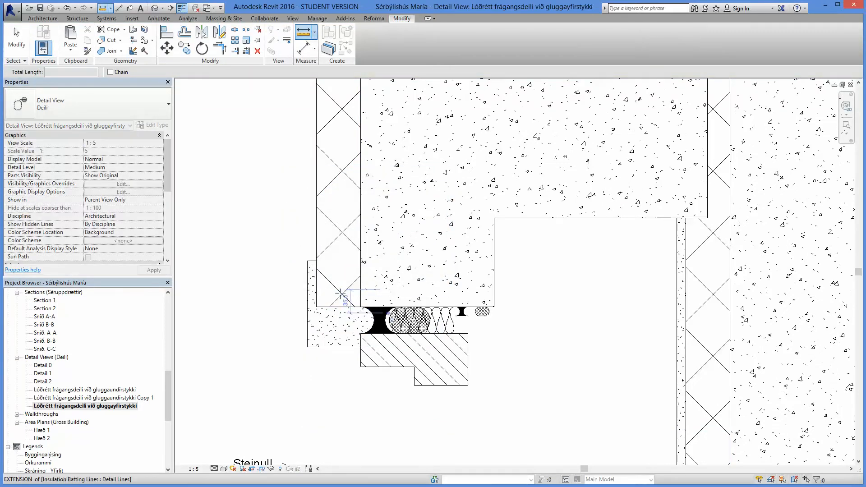
scroll(292, 296, up, 2)
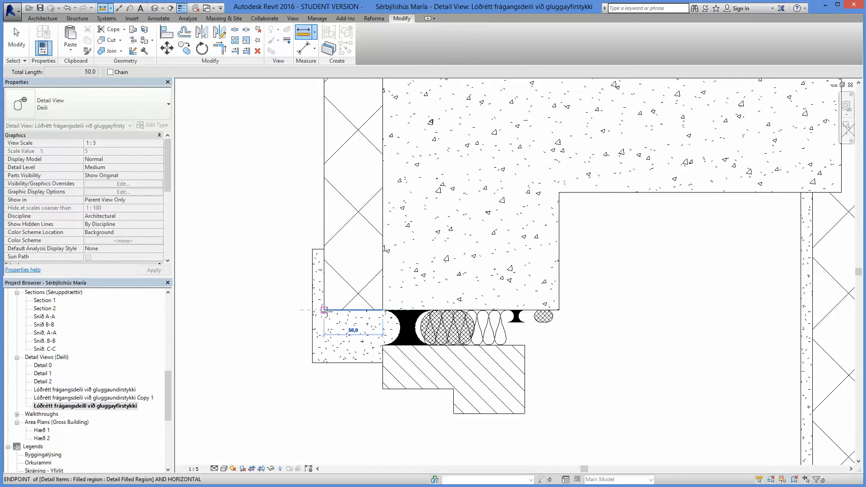
scroll(289, 273, down, 6)
middle_drag(289, 272, 329, 333)
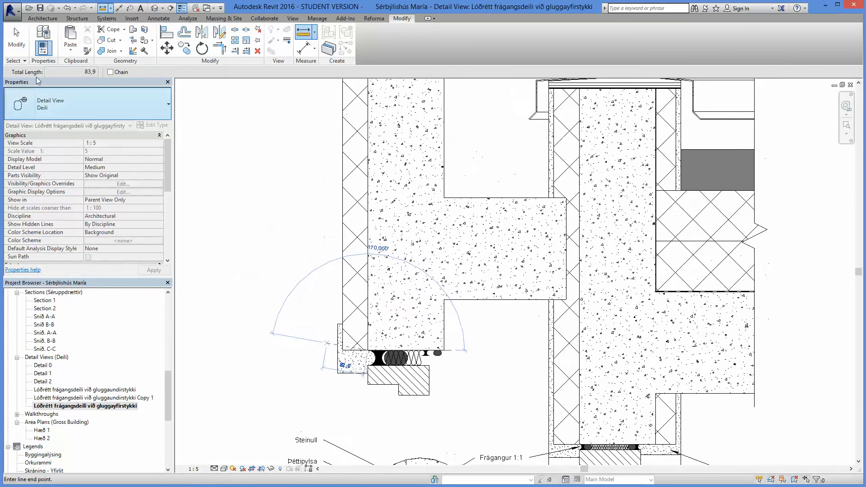
click(13, 41)
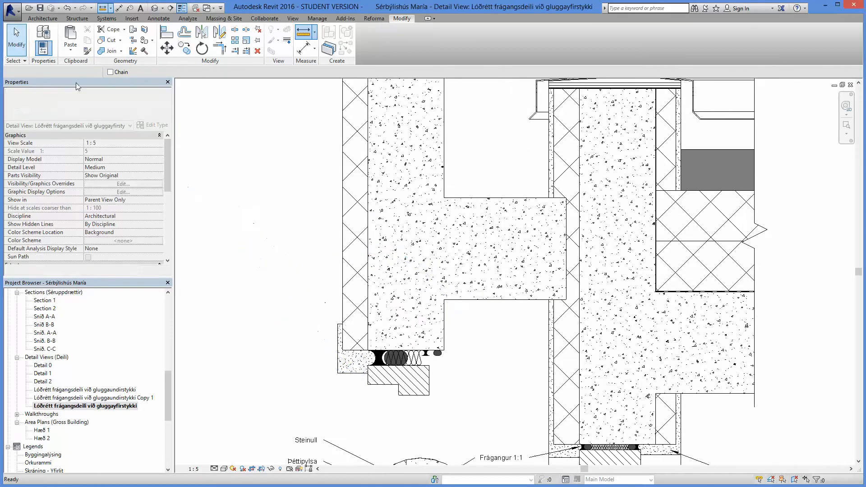
Step: Stretch the Einangrunarplast region's outer edge outward until the insulation layer is about three times as wide
click(345, 215)
drag(344, 175, 292, 175)
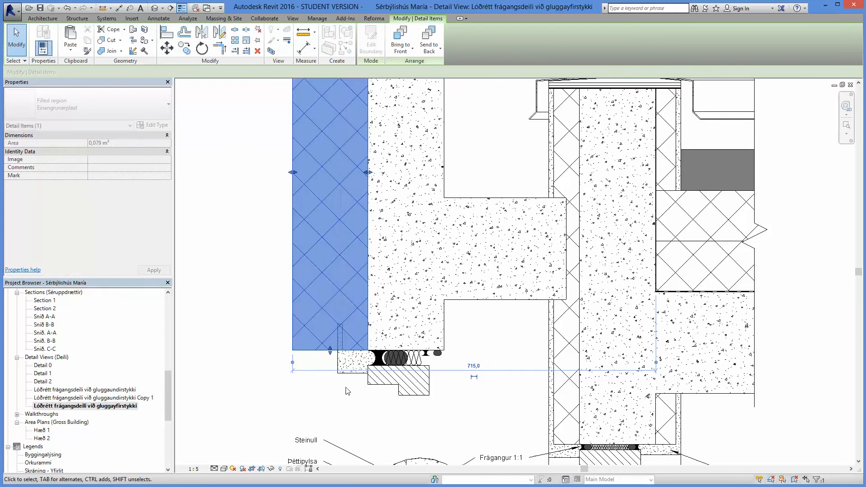
click(348, 389)
Step: Try to shorten the Múr region's narrow upper strip down to the insulation's lower edge
scroll(352, 399, down, 2)
middle_drag(352, 401, 346, 274)
scroll(346, 251, up, 4)
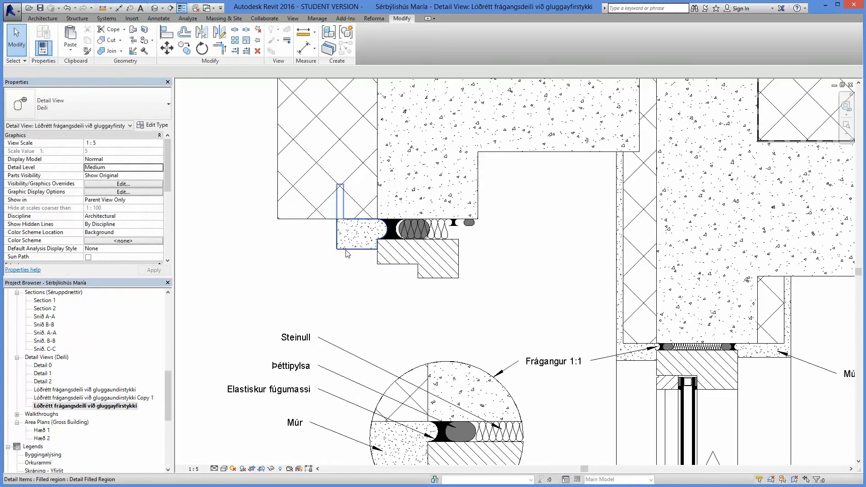
click(346, 249)
scroll(344, 208, up, 3)
drag(338, 167, 337, 225)
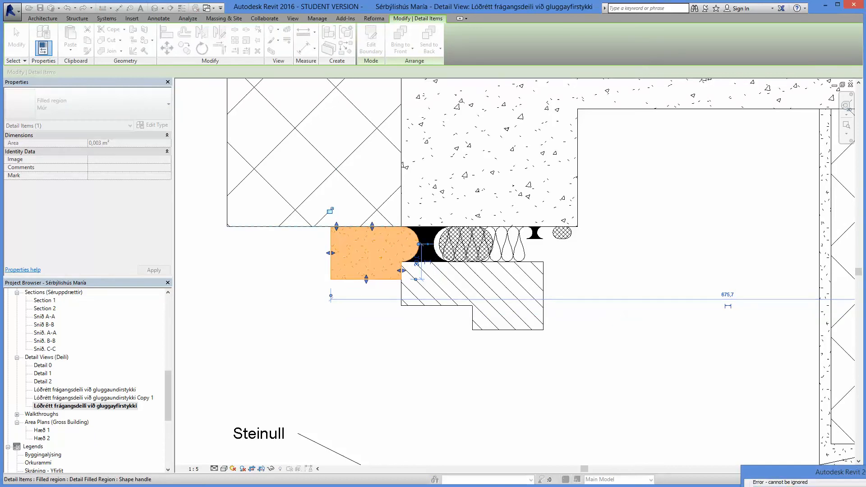
key(Escape)
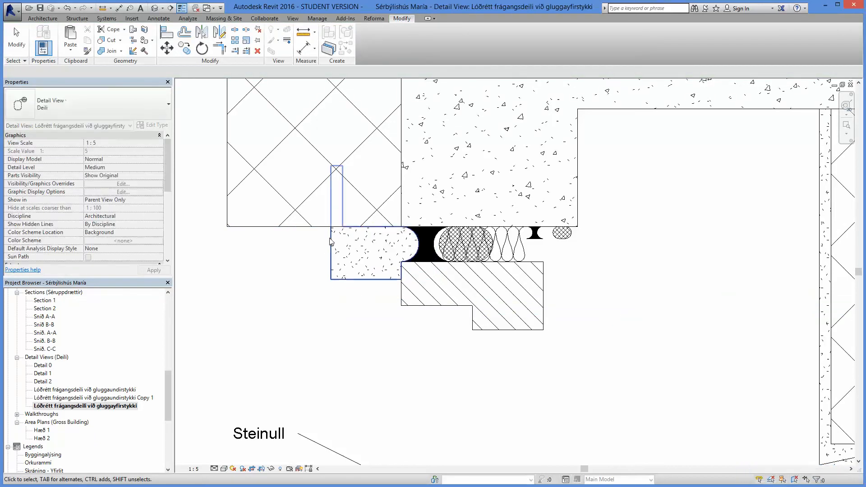
Step: Shorten the Múr region's narrow upper strip so it ends slightly above the insulation's lower edge
click(334, 238)
drag(336, 167, 336, 218)
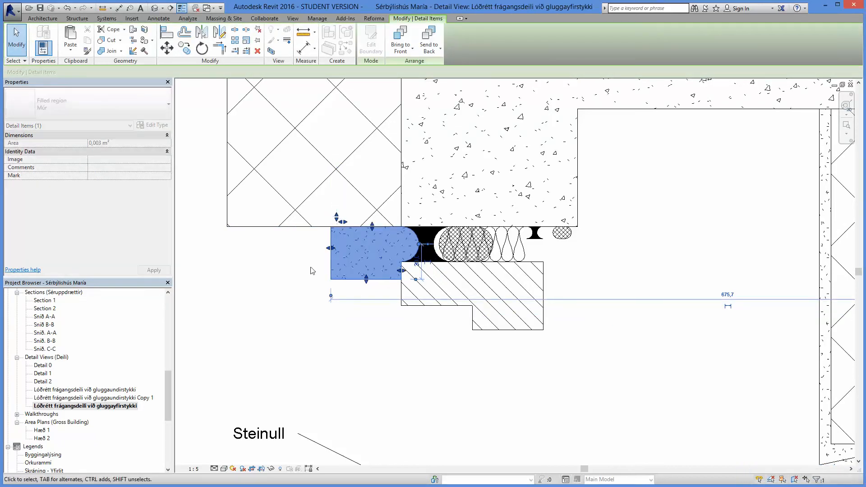
click(311, 271)
Step: Delete the small right-hand sealant outline from the Fúgumassi region's boundary and finish the edit
scroll(363, 274, down, 3)
scroll(481, 288, up, 5)
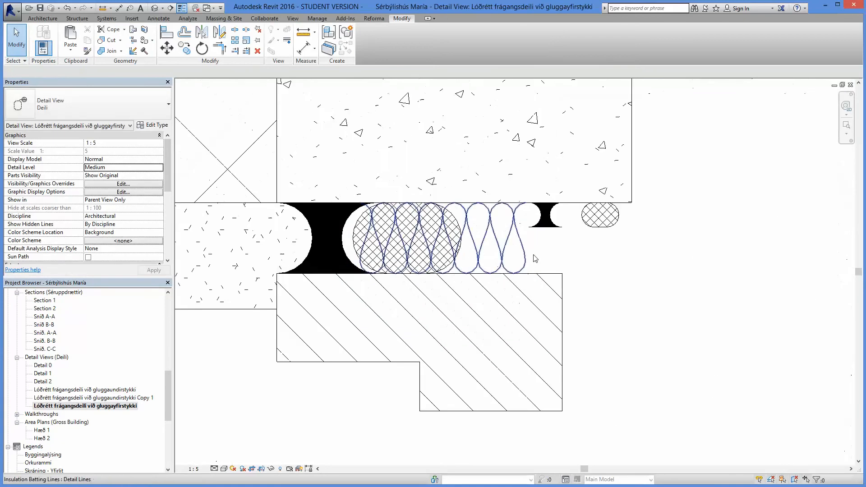
click(549, 233)
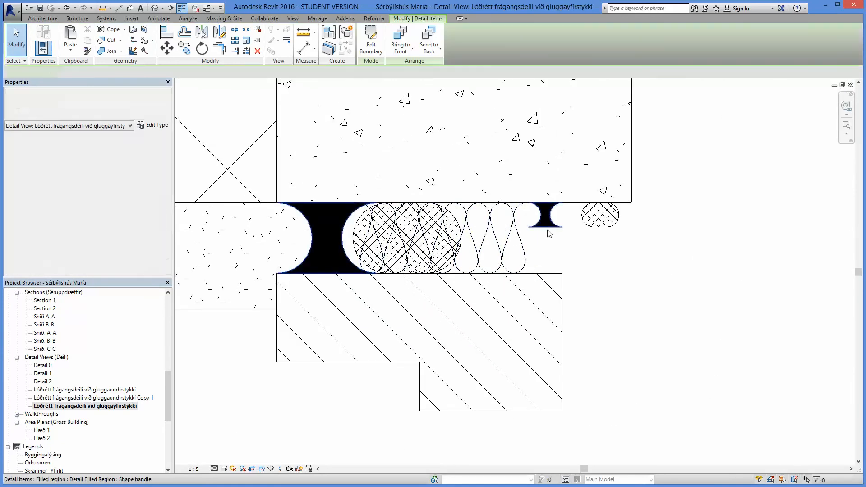
click(371, 40)
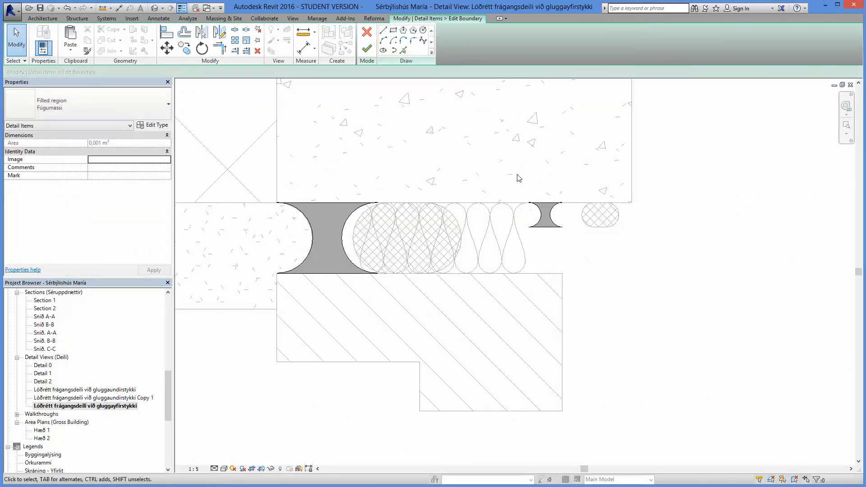
drag(516, 172, 581, 256)
key(Delete)
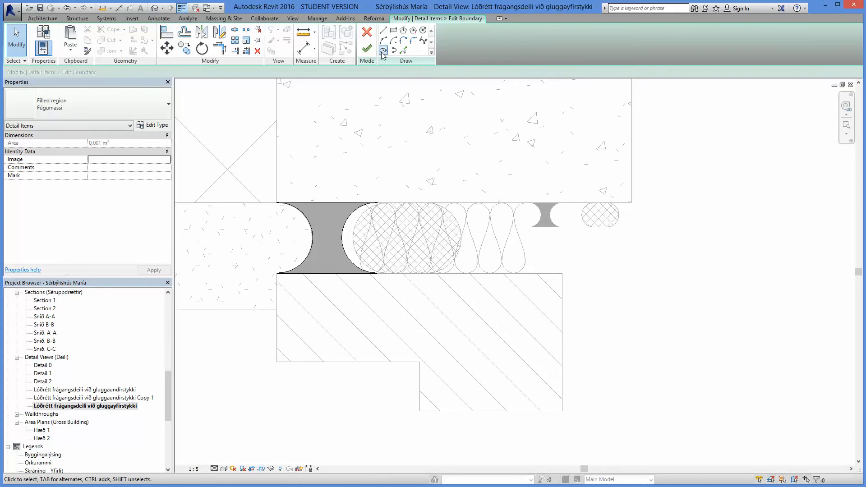
click(368, 49)
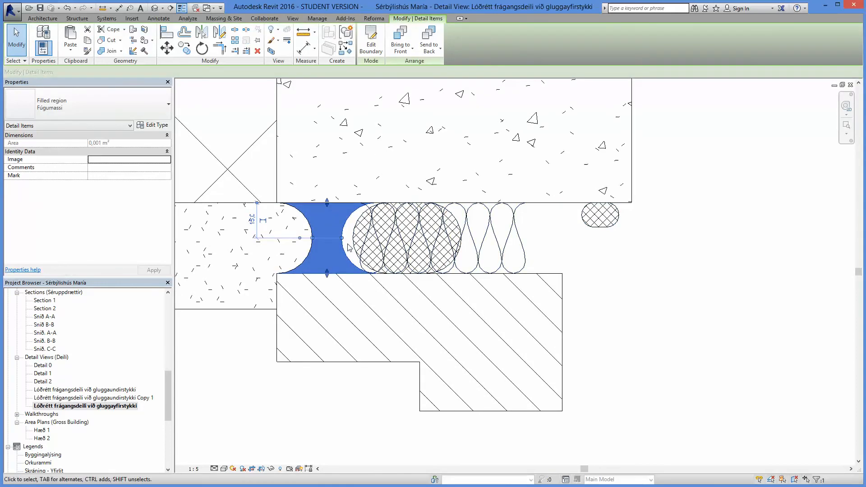
Step: Delete the small right-hand backer rod outline from the Pylsa region's boundary and finish the edit
click(354, 243)
click(371, 40)
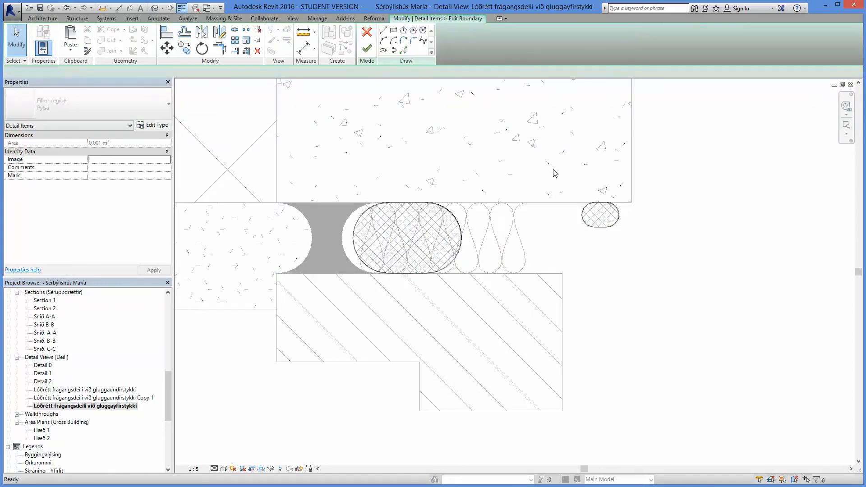
drag(555, 181, 555, 182)
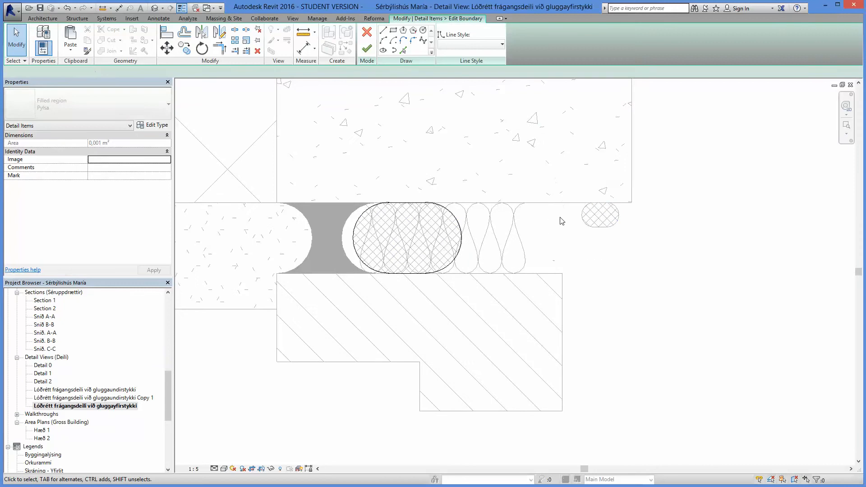
click(366, 49)
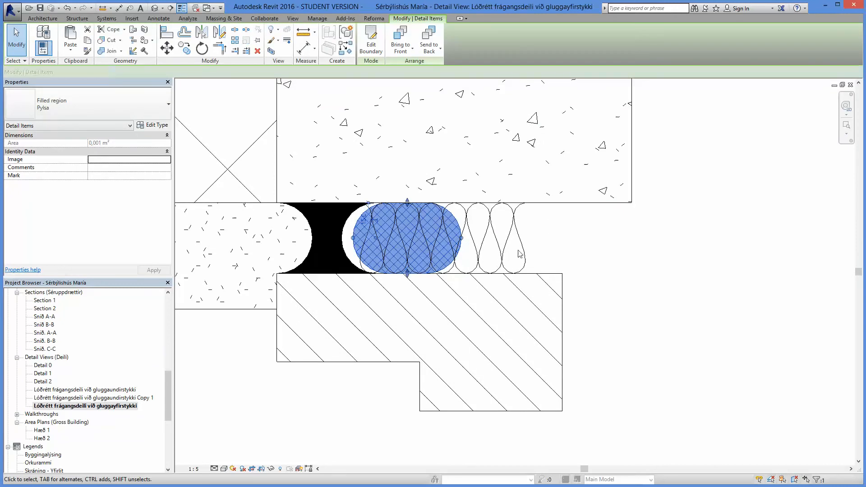
Step: Move the remaining Pylsa backer rod left so its end meets the sealant's right-hand arc
scroll(341, 239, up, 2)
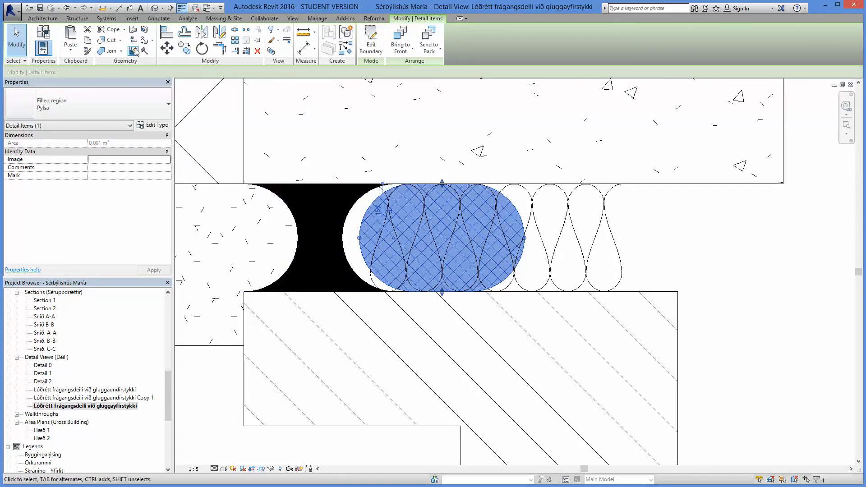
click(167, 48)
scroll(359, 237, up, 1)
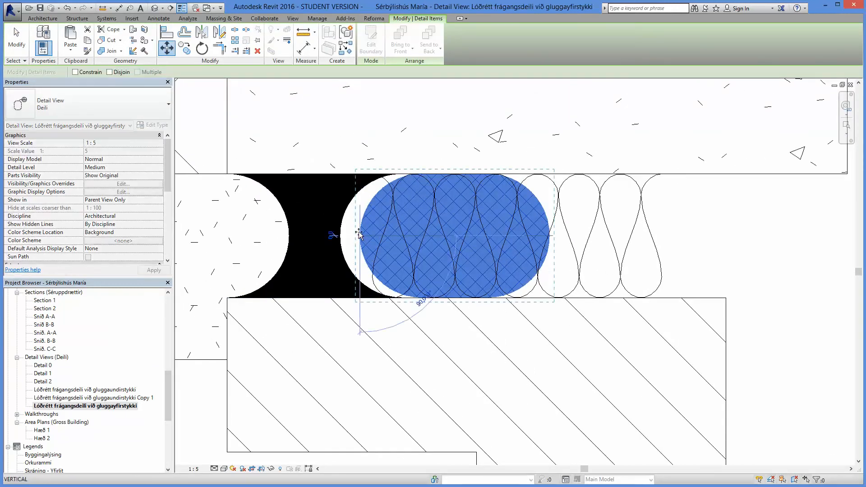
click(527, 272)
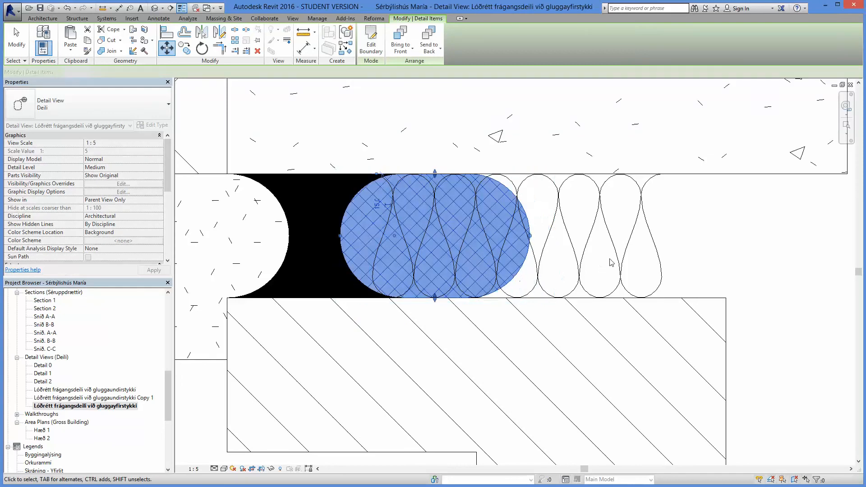
click(660, 248)
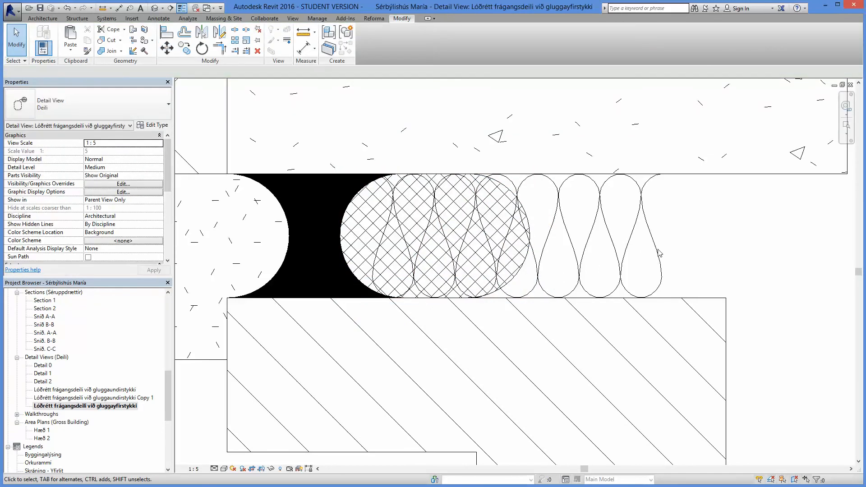
Step: Send the joint's insulation batting line to the back, behind the backer rod
click(622, 297)
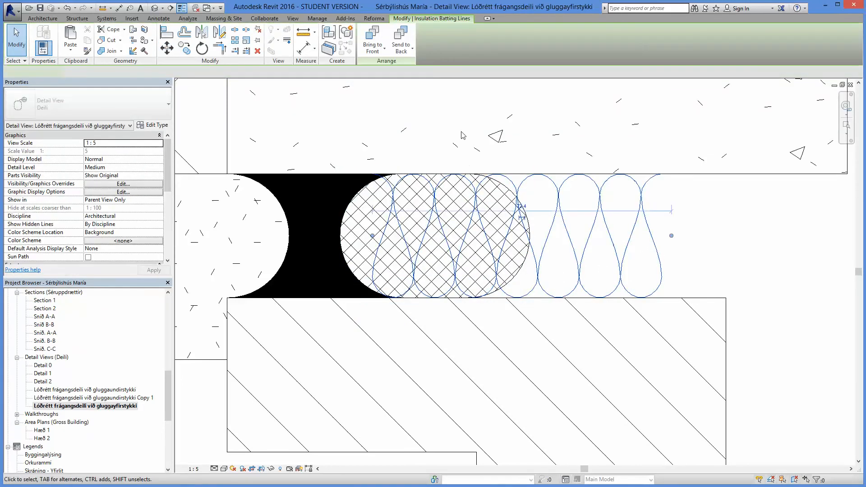
click(406, 53)
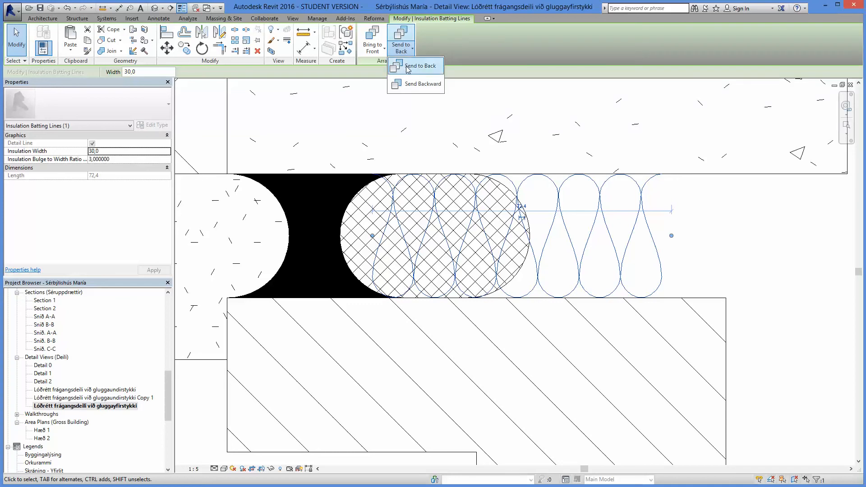
click(408, 70)
click(734, 239)
Step: Open the boundary of the copied detail's Steinsteypa concrete region for editing
scroll(734, 264, down, 5)
middle_drag(643, 272, 422, 192)
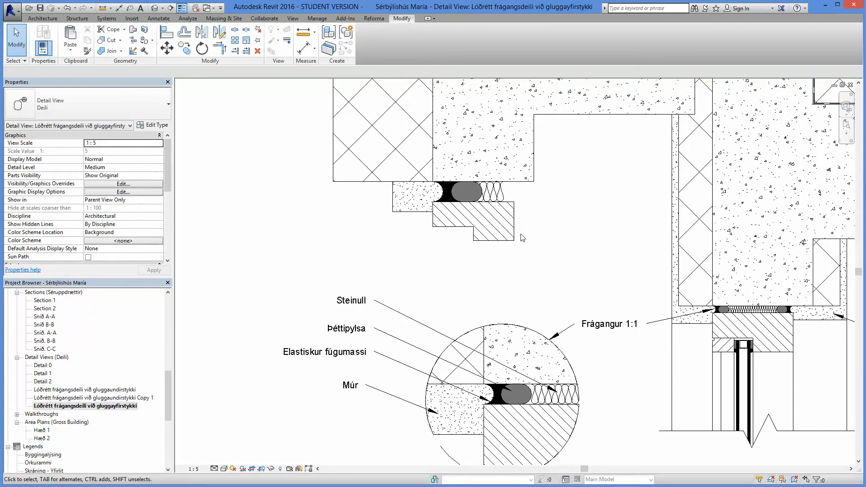
scroll(522, 237, down, 3)
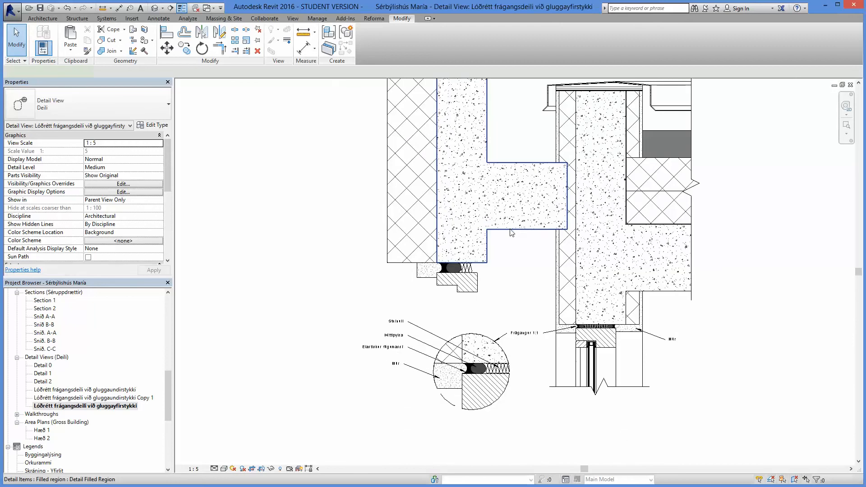
click(511, 233)
scroll(511, 233, up, 1)
click(369, 45)
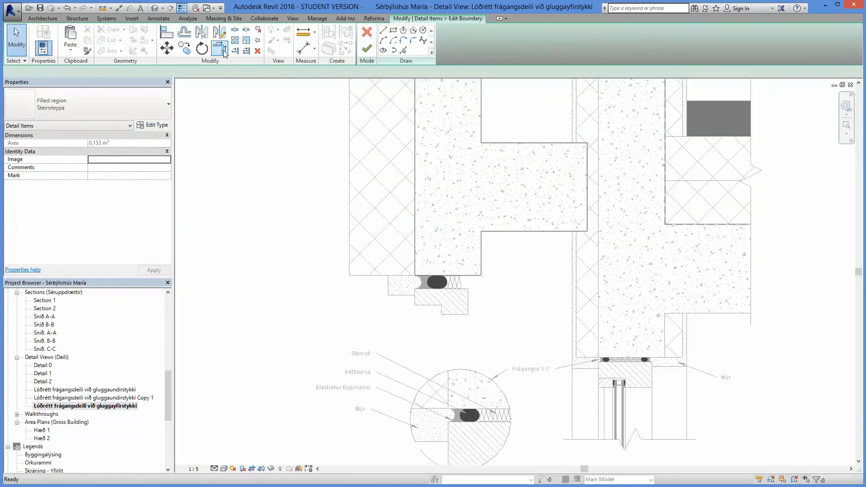
click(219, 48)
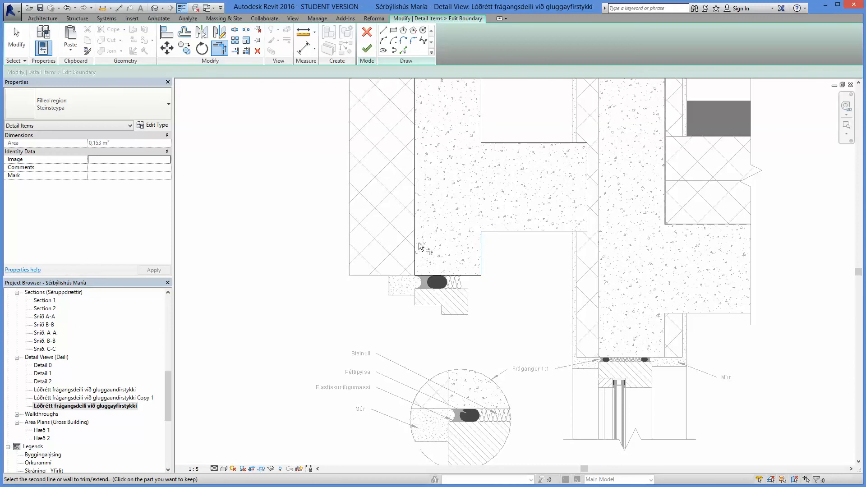
key(Escape)
key(Escape)
Step: Trim the concrete boundary's long vertical insulation-side edge to the slab's underside line, keeping the part above the window joint
click(221, 48)
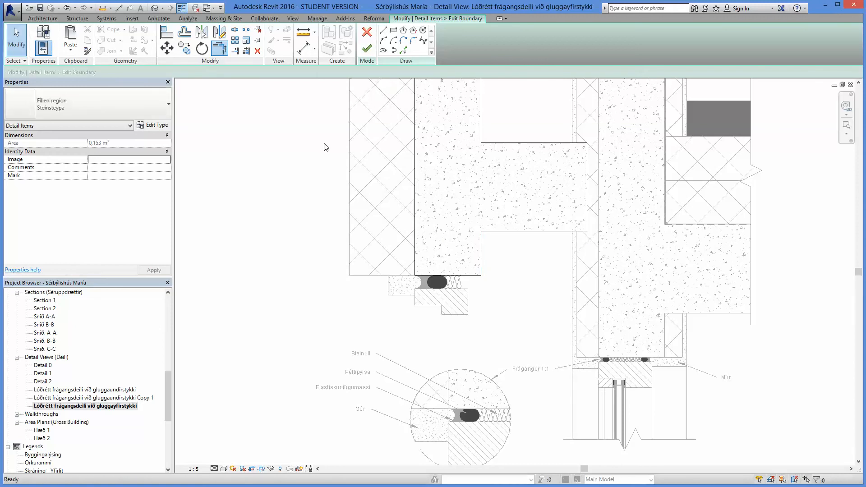
click(423, 256)
click(514, 232)
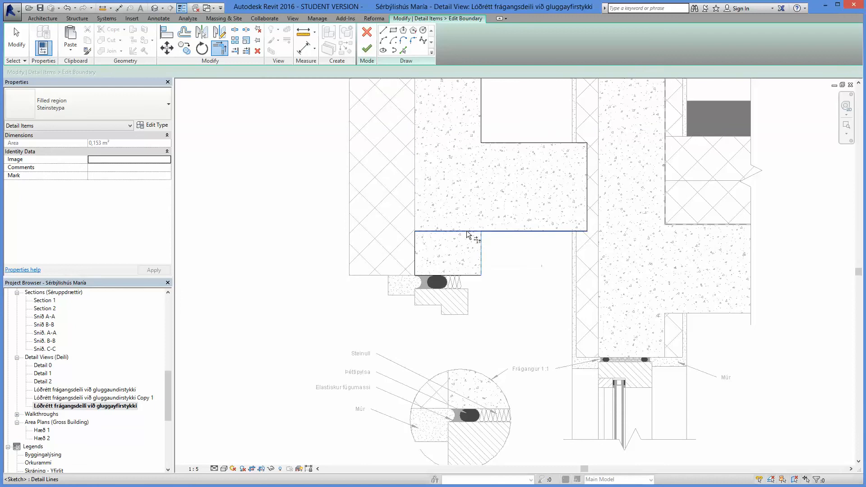
scroll(516, 261, down, 5)
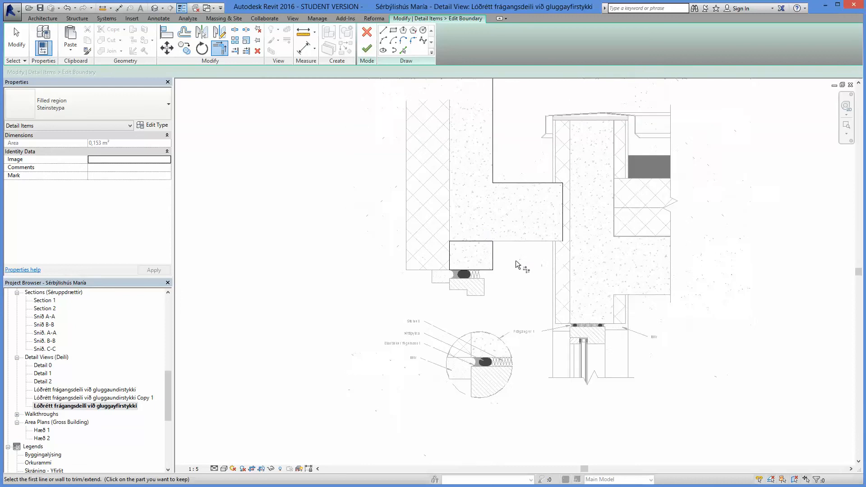
Step: Delete the leftover wall and slab lines above the small concrete rectangle and finish the boundary edit
click(16, 44)
drag(410, 190, 479, 254)
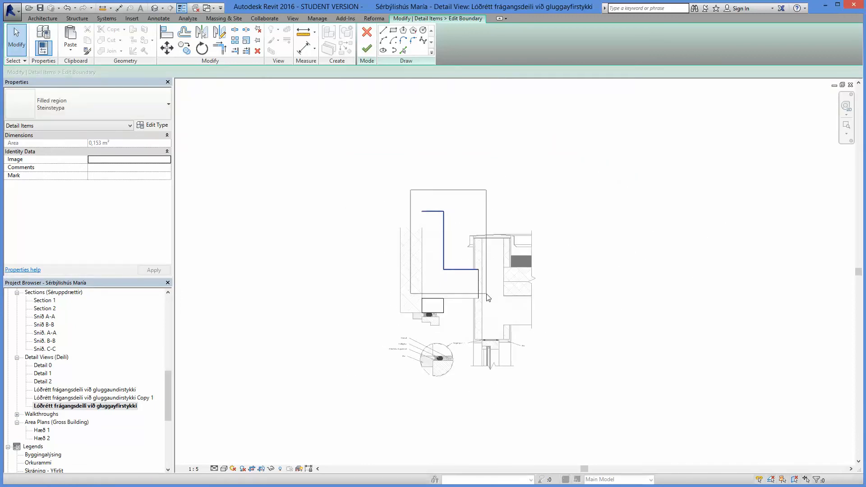
drag(487, 294, 487, 294)
key(Delete)
drag(463, 253, 496, 315)
key(Delete)
click(367, 48)
Step: Shorten the tall Einangrunarplast insulation region by lowering its upper edge to near the top of the concrete block
scroll(444, 315, up, 3)
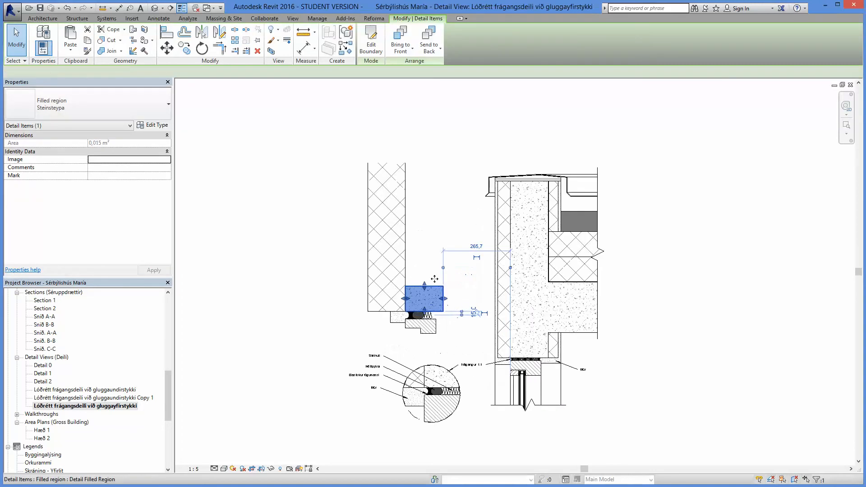
click(405, 289)
scroll(405, 289, down, 3)
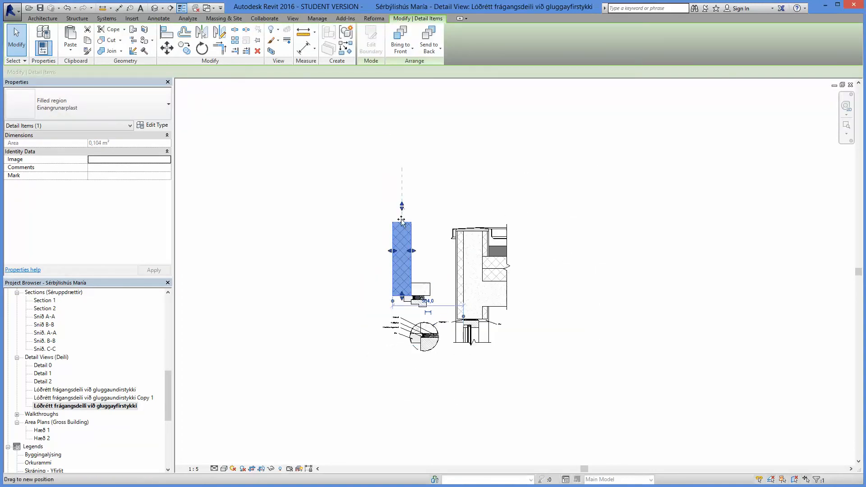
drag(401, 221, 442, 257)
scroll(411, 287, up, 4)
Step: Stretch the concrete block region upward to nearly the height of the adjoining insulation
click(432, 276)
click(479, 363)
scroll(478, 362, up, 3)
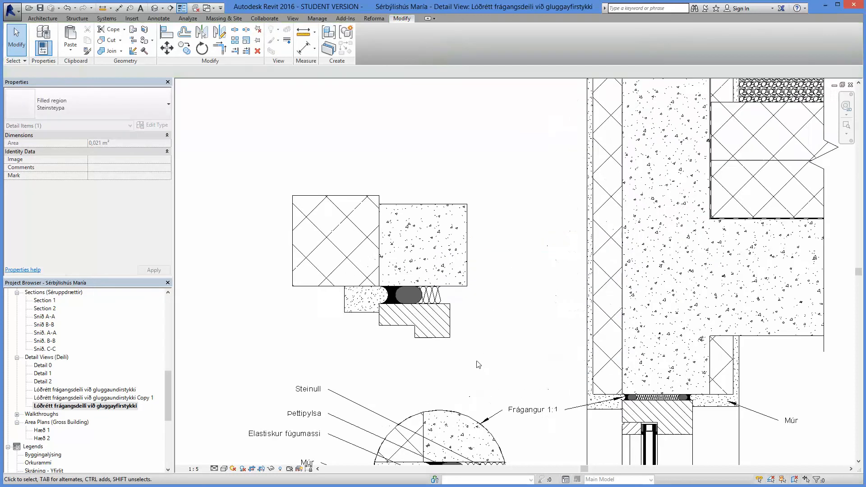
Step: Lower the insulation region's upper edge to slightly below the top of the concrete block
scroll(267, 187, down, 3)
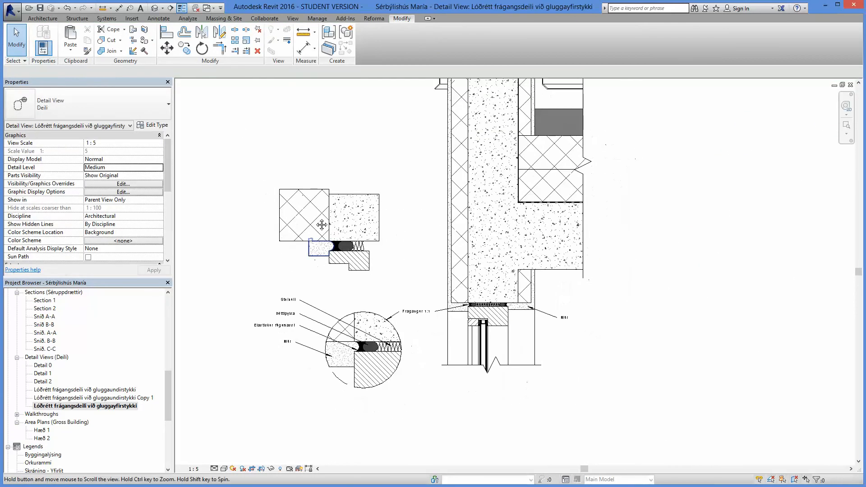
middle_drag(311, 216, 302, 271)
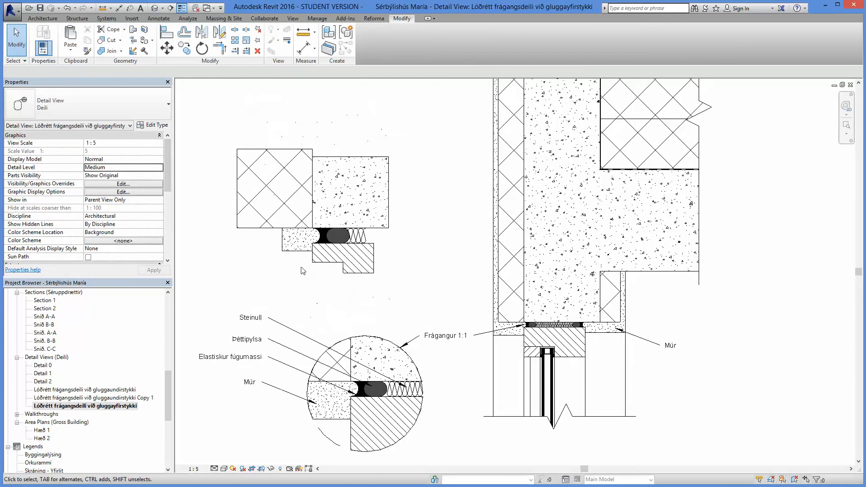
scroll(268, 246, up, 2)
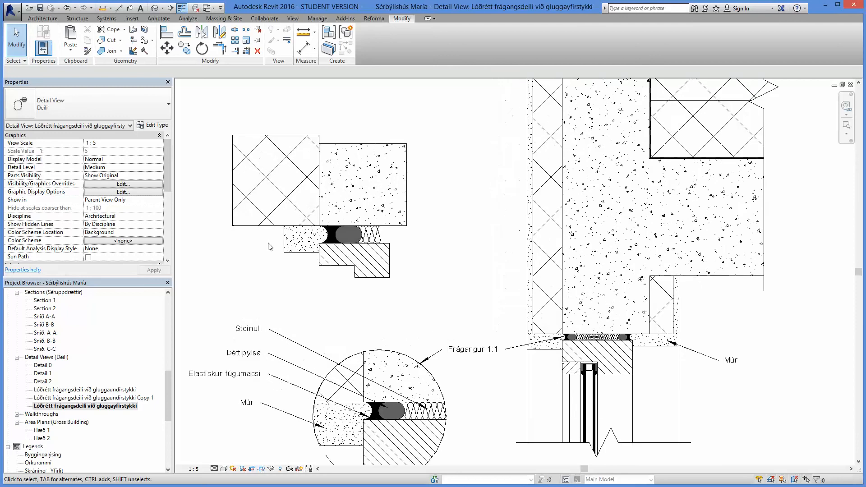
click(221, 185)
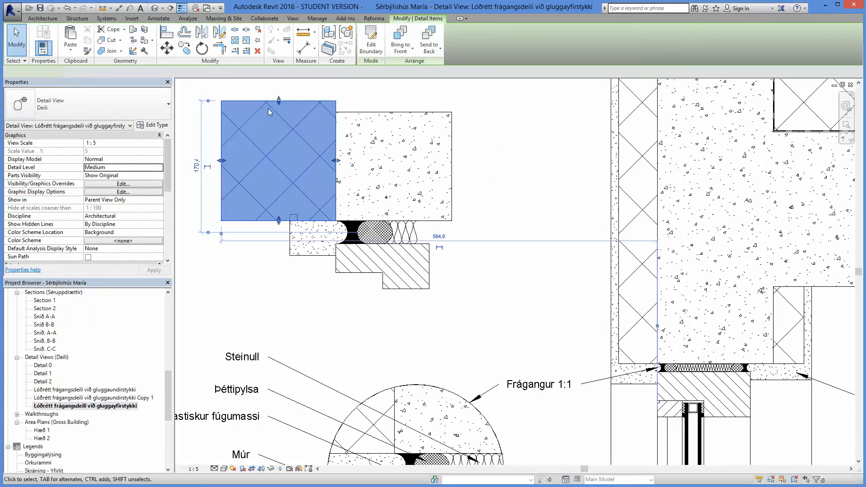
mouse_move(279, 101)
mouse_down()
mouse_move(279, 155)
mouse_move(279, 115)
mouse_up()
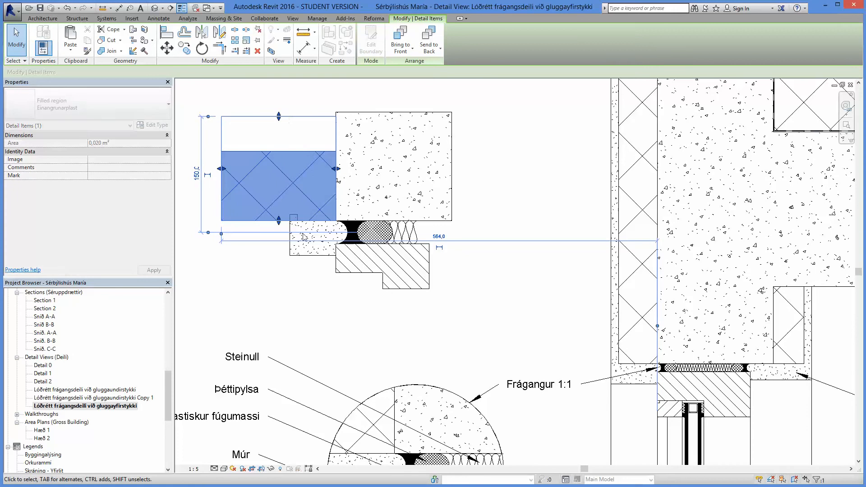
scroll(252, 303, down, 2)
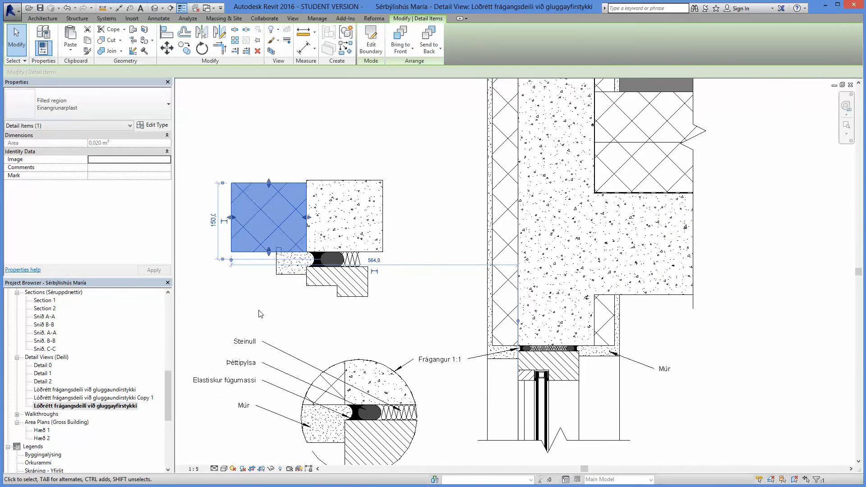
click(258, 314)
Step: Start a masking region for the joint detail and choose the Rectangle tool for its boundary
scroll(262, 257, up, 2)
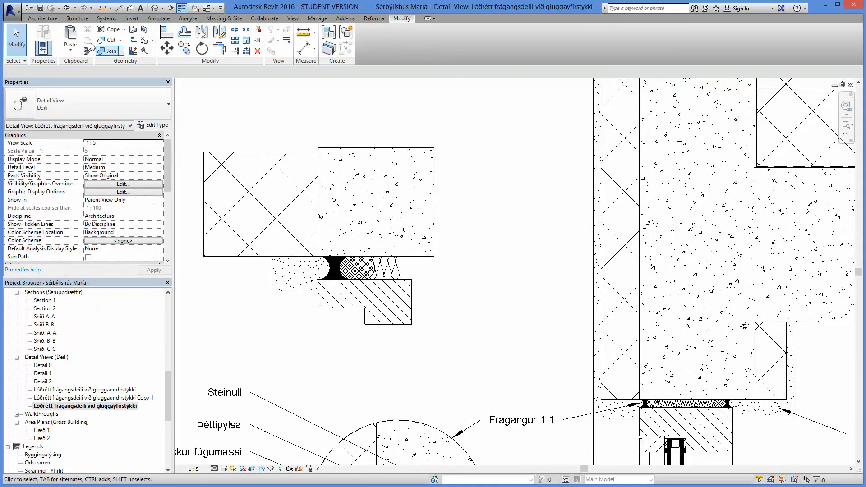
click(158, 18)
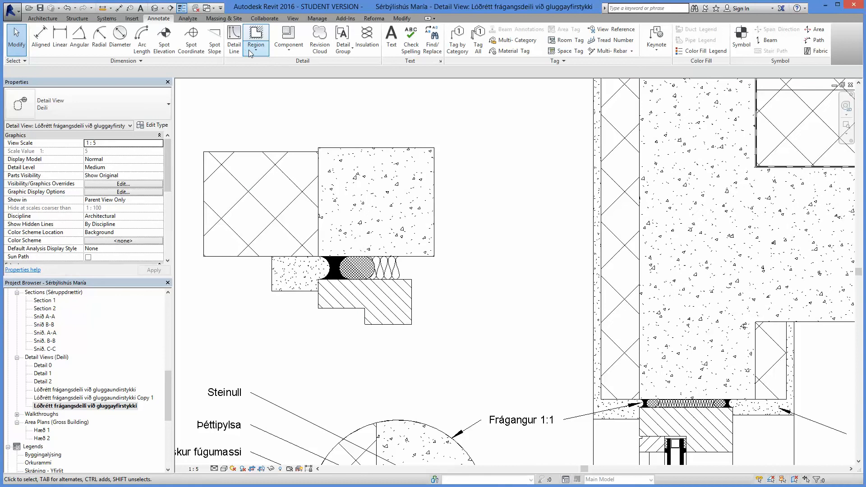
click(250, 53)
click(270, 87)
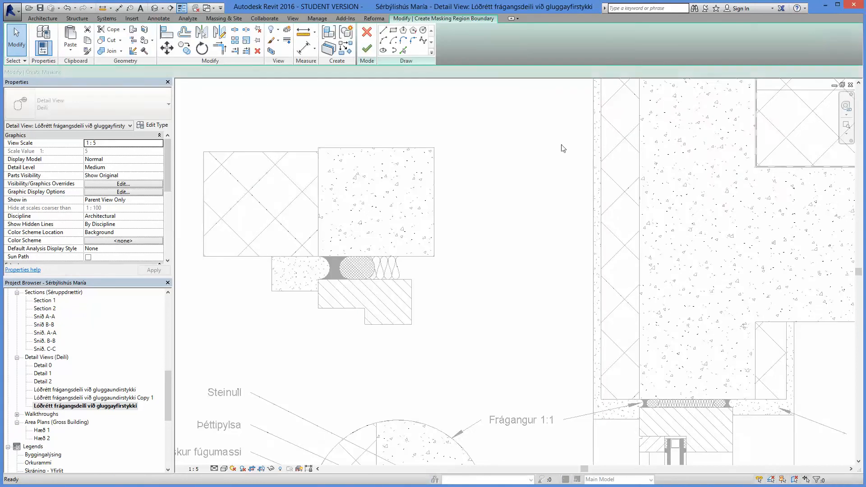
scroll(525, 162, down, 1)
mouse_move(525, 162)
middle_down()
mouse_move(537, 186)
mouse_move(550, 188)
middle_up()
click(393, 30)
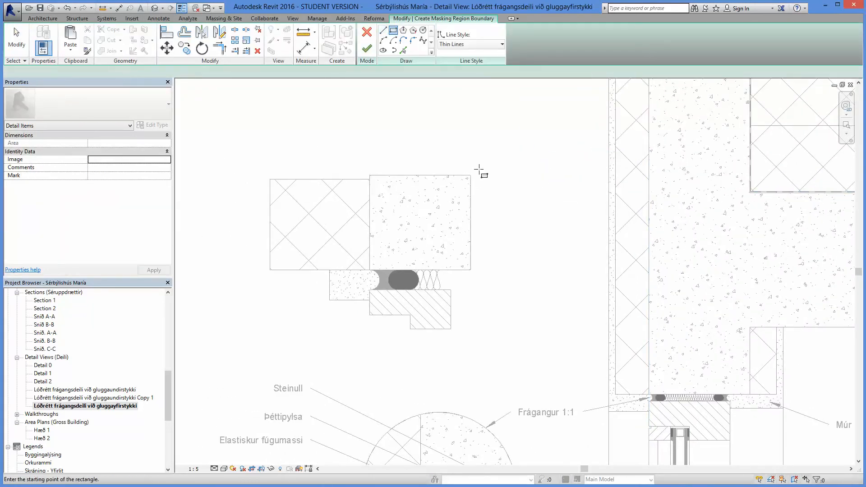
click(481, 169)
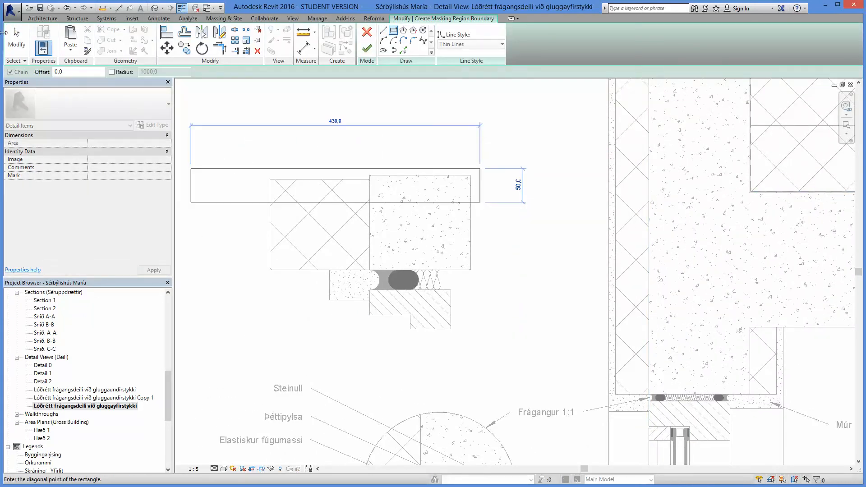
key(Escape)
key(Escape)
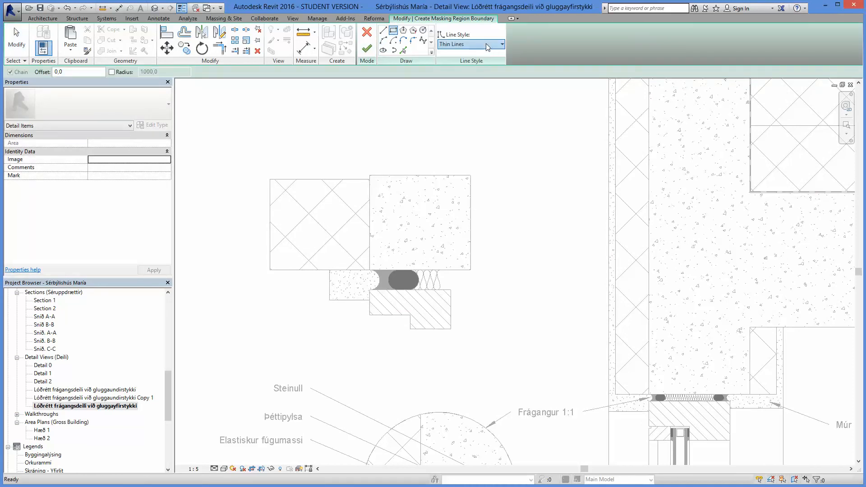
Step: Sketch the mask's outer rectangle, about 340 mm wide, around the whole joint detail using the <Invisible lines> line style
click(491, 45)
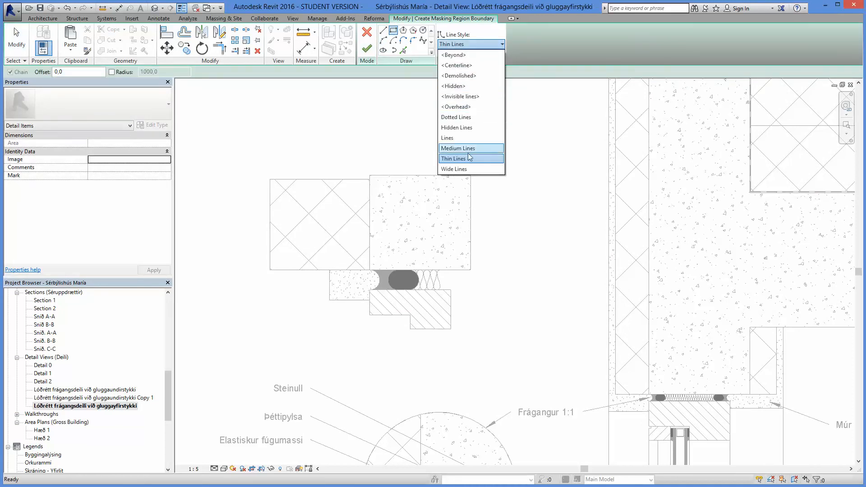
click(469, 96)
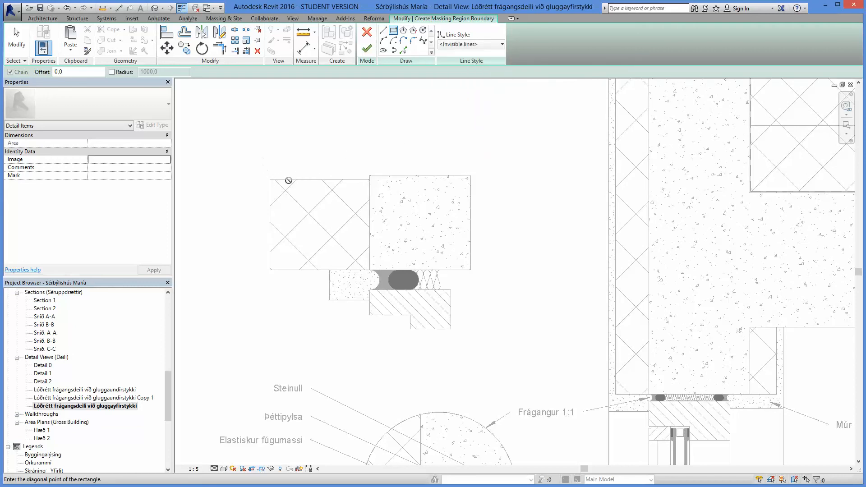
click(263, 160)
click(492, 339)
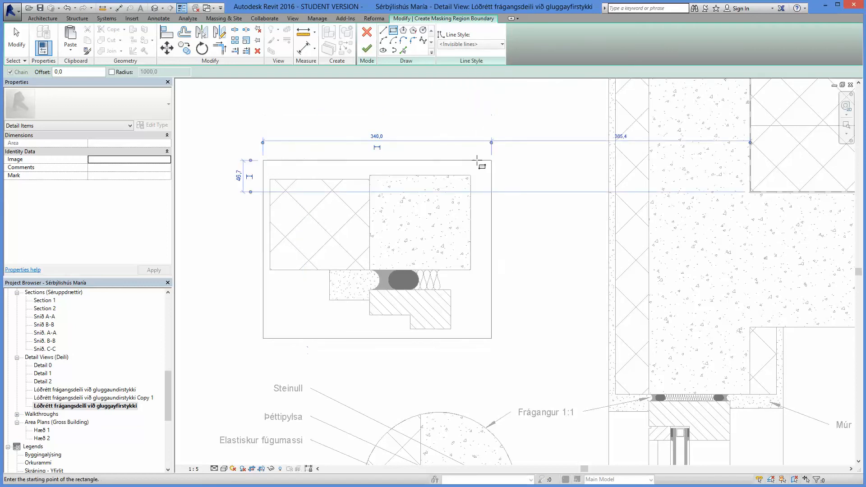
Step: Add a 65 mm radius circle in the <Overhead> line style, centred on the mortar-sealant arc, and finish the masking region
click(425, 31)
click(483, 45)
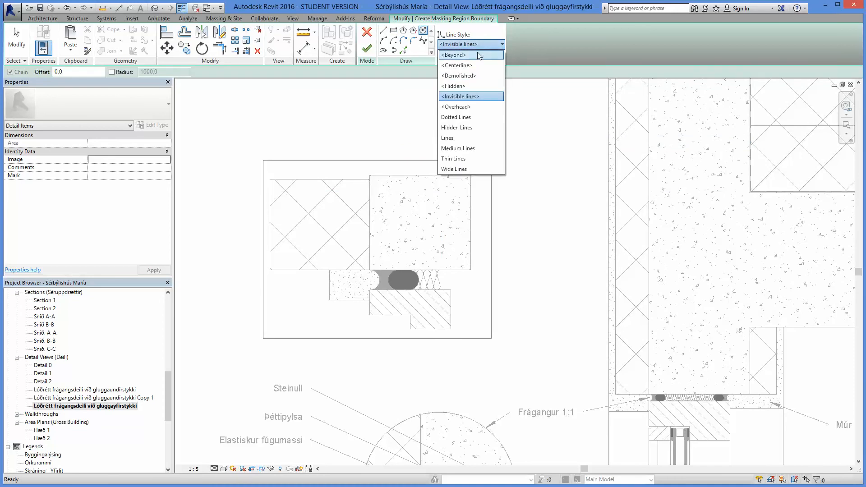
click(468, 107)
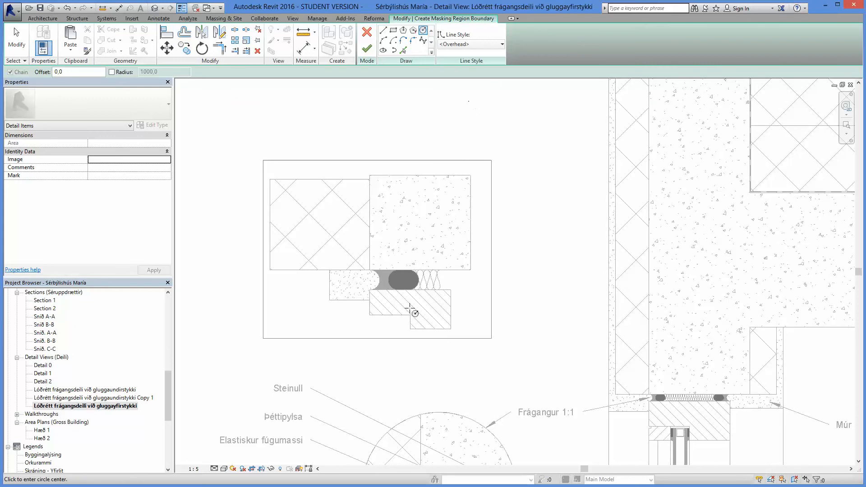
scroll(385, 298, up, 5)
click(366, 243)
scroll(367, 245, down, 3)
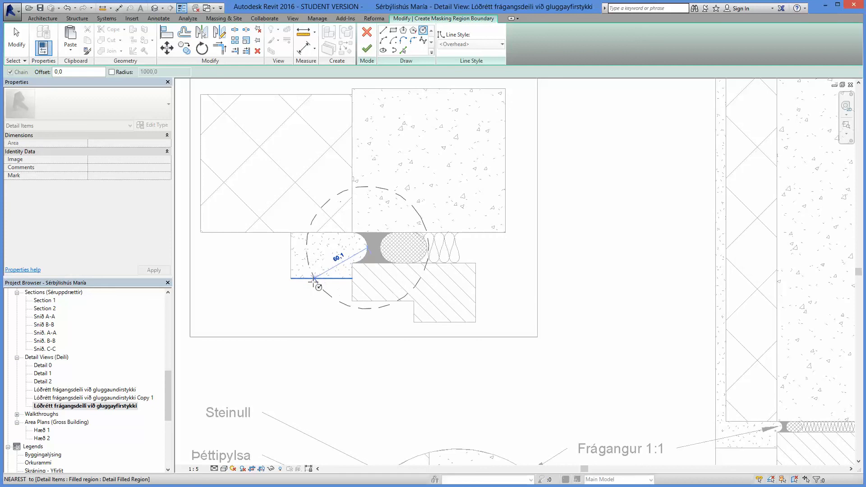
scroll(314, 284, down, 4)
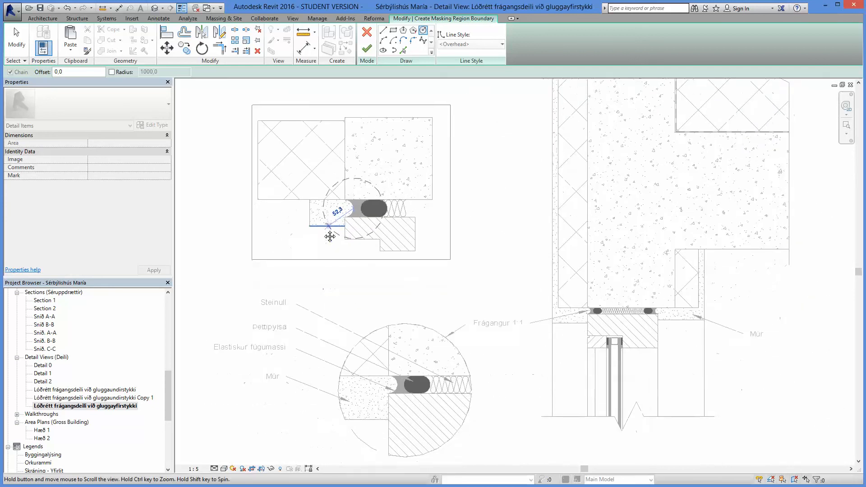
scroll(322, 231, up, 1)
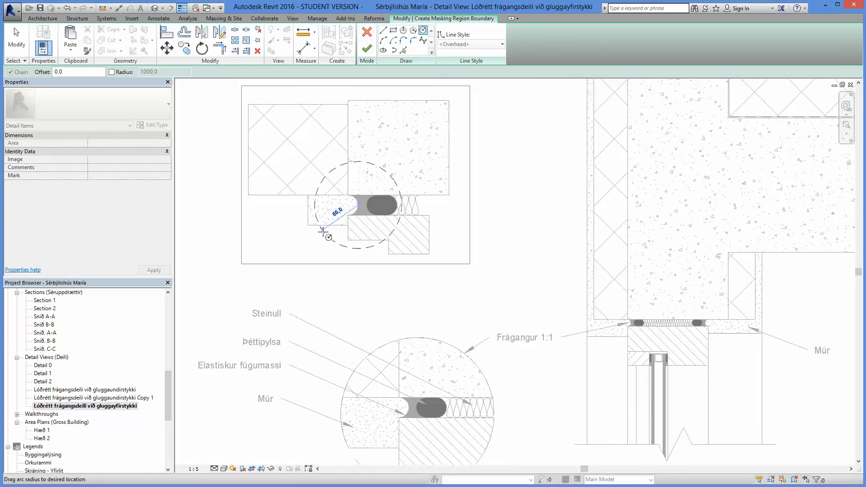
click(324, 230)
click(369, 49)
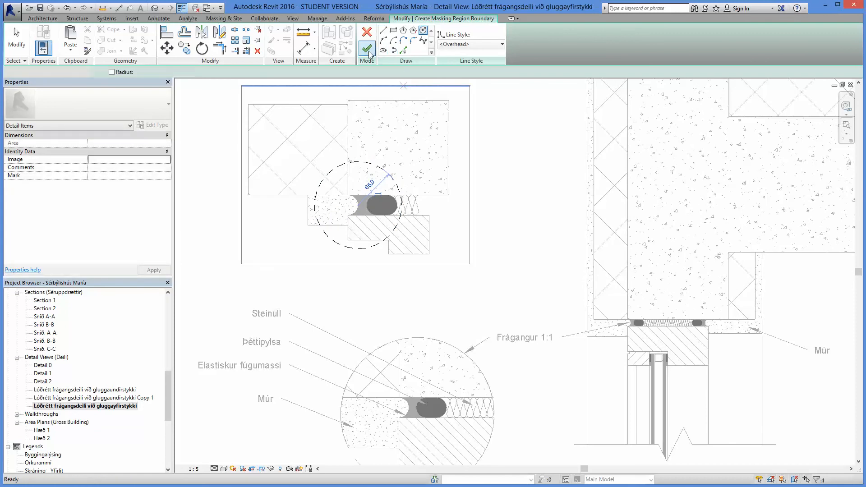
click(368, 289)
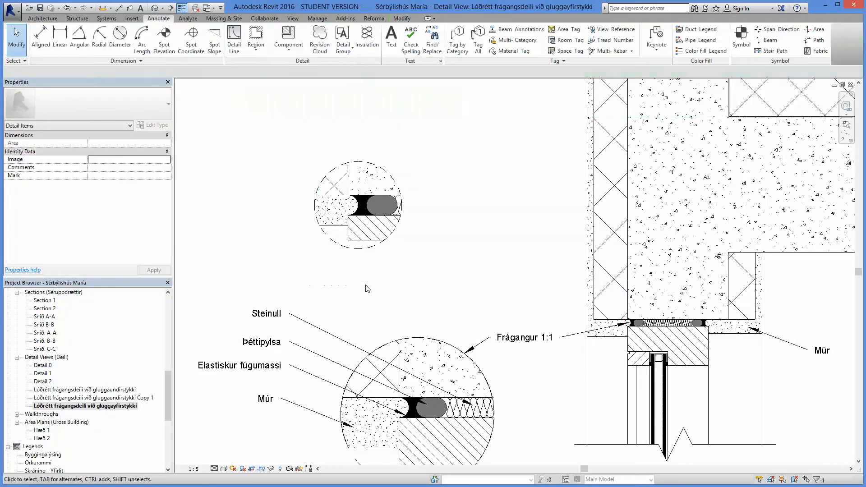
Step: Stretch the stepped lower edge of the Karmur frame region downward so its hatch fills the circle's lower part
click(368, 240)
scroll(369, 243, up, 2)
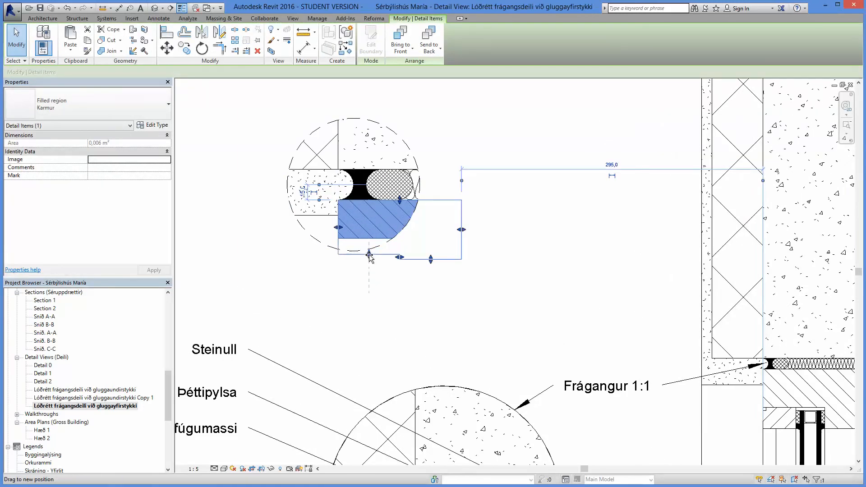
click(354, 294)
scroll(358, 297, down, 3)
scroll(361, 305, up, 2)
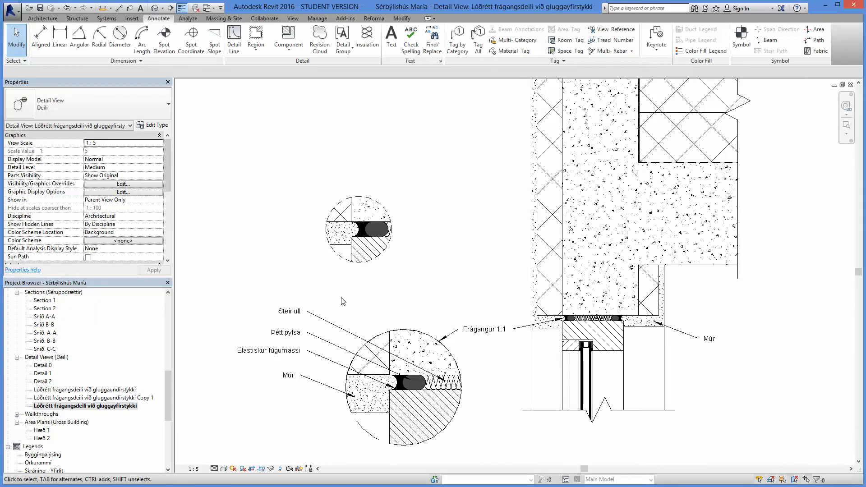
Step: Measure the height of the Múr region in the upper joint detail, from its upper to its lower edge
click(339, 262)
click(346, 253)
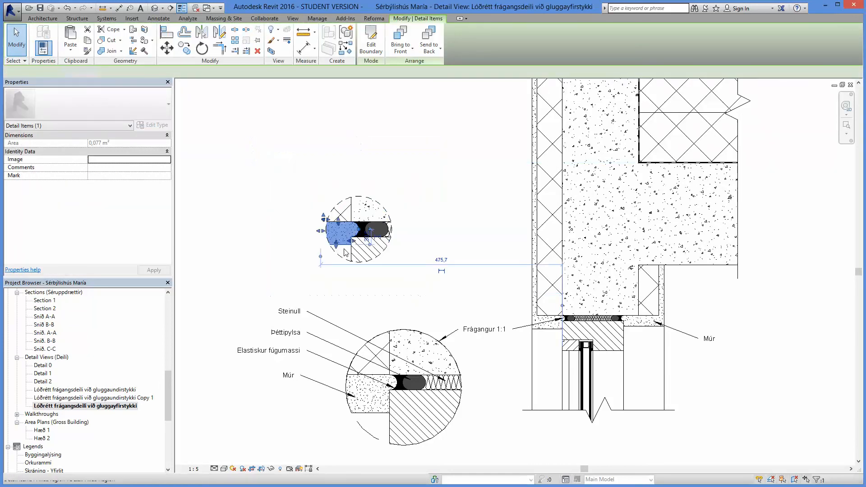
scroll(346, 252, up, 4)
click(302, 37)
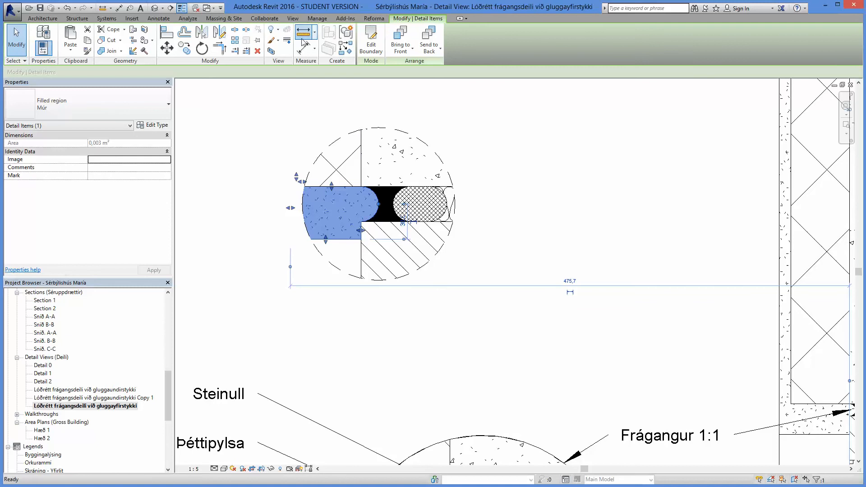
click(344, 187)
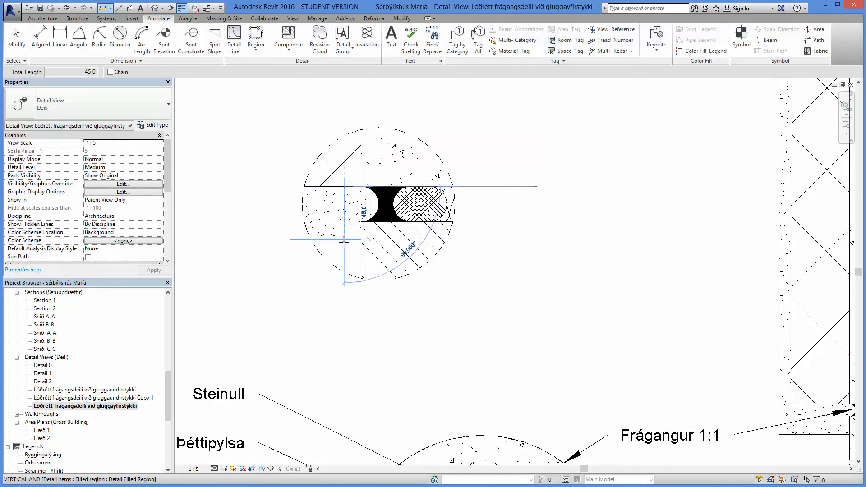
key(Escape)
key(Escape)
Step: Open the Múr region's boundary for editing and reference the lower edge's temporary dimension to the region's upper edge
click(338, 238)
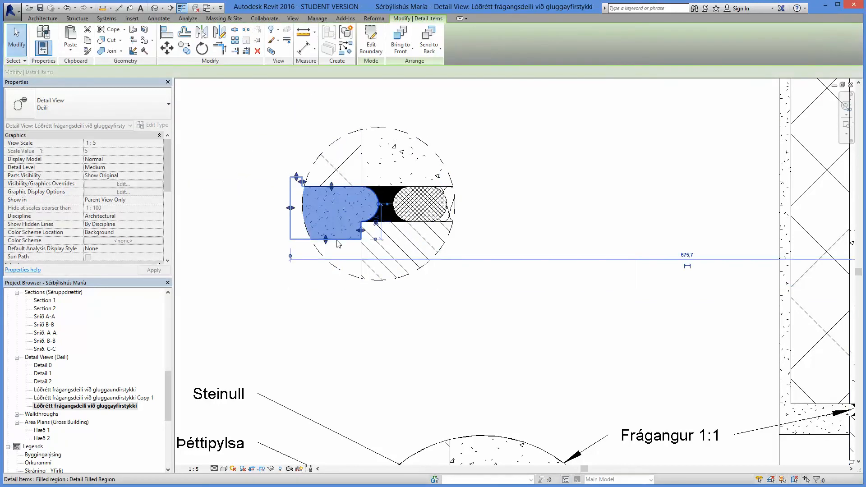
scroll(336, 246, down, 2)
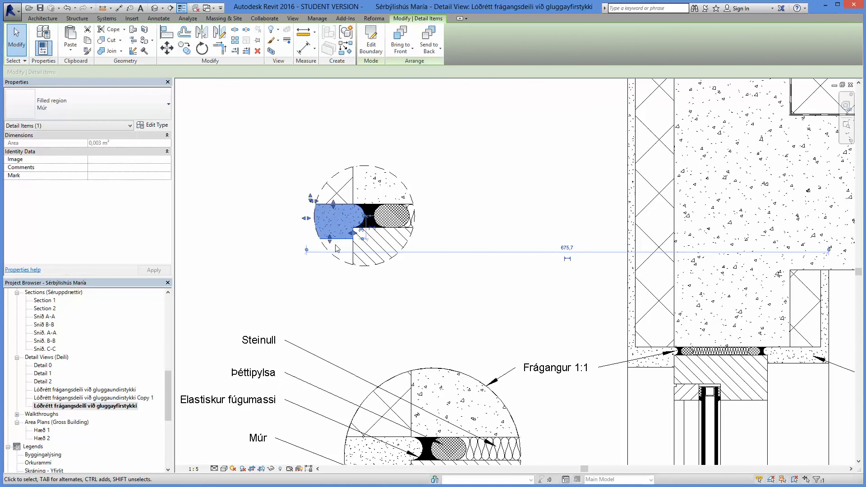
click(371, 41)
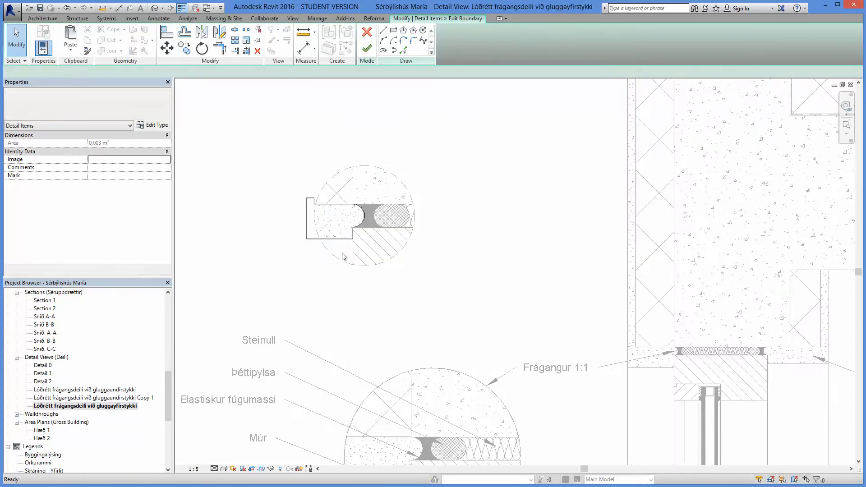
click(321, 239)
scroll(318, 241, up, 2)
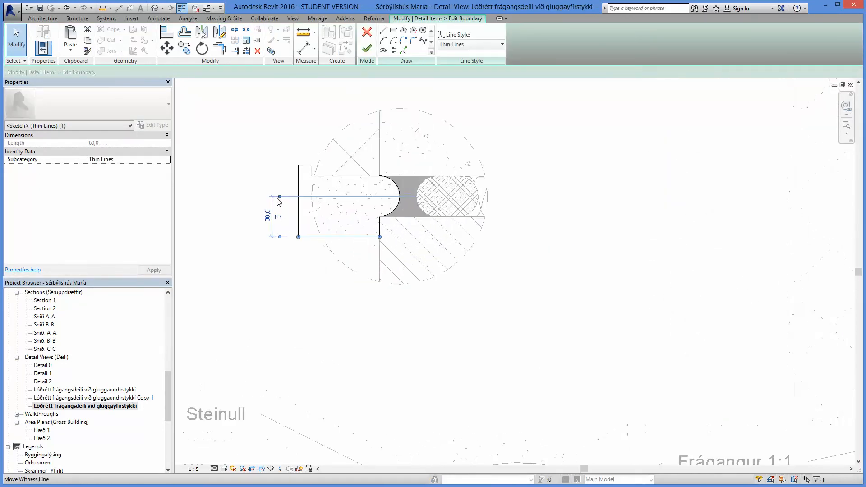
drag(280, 196, 327, 177)
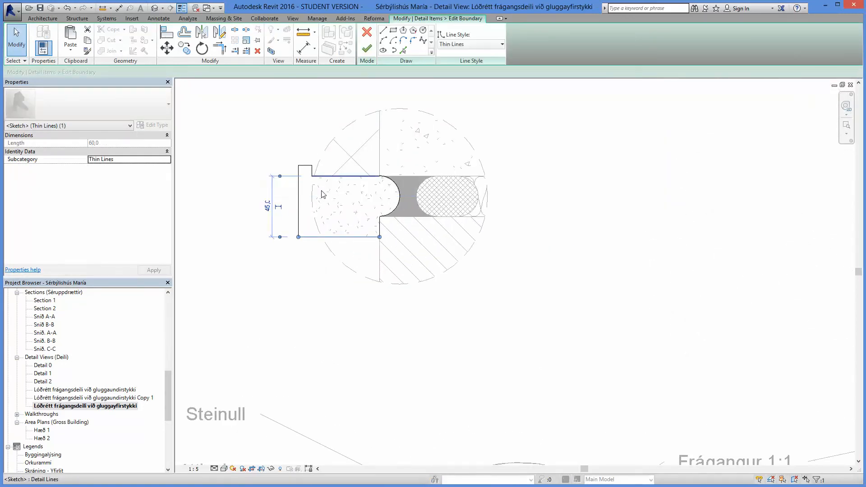
Step: Try a distance of 135 mm between the Múr boundary's upper and lower edges
click(267, 207)
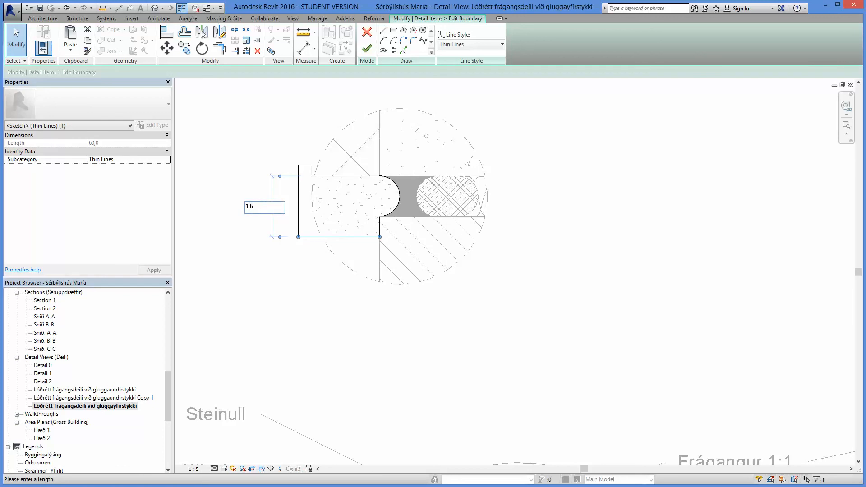
text(135)
key(Return)
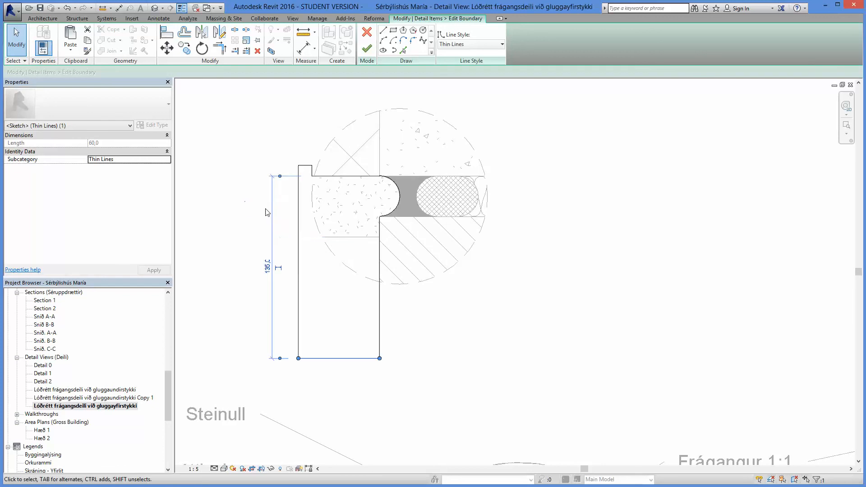
Step: Try to measure from the lower edge of the Múr region in the labelled reference detail
scroll(336, 311, down, 3)
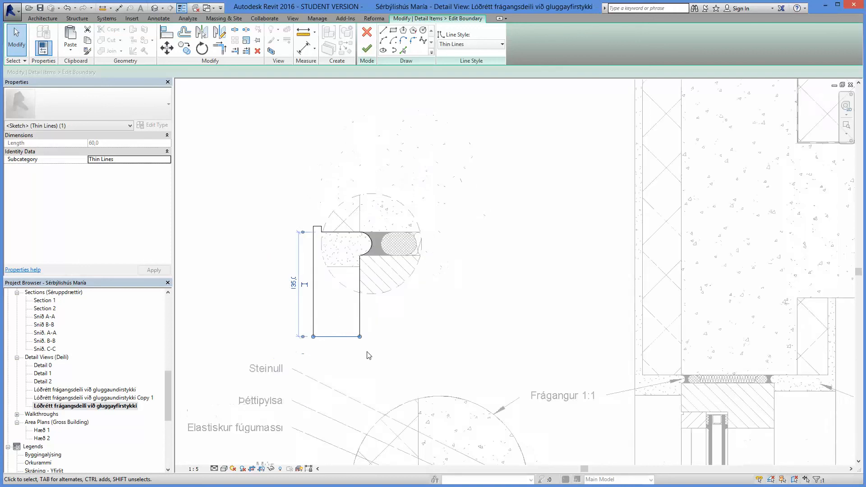
middle_drag(422, 350, 418, 259)
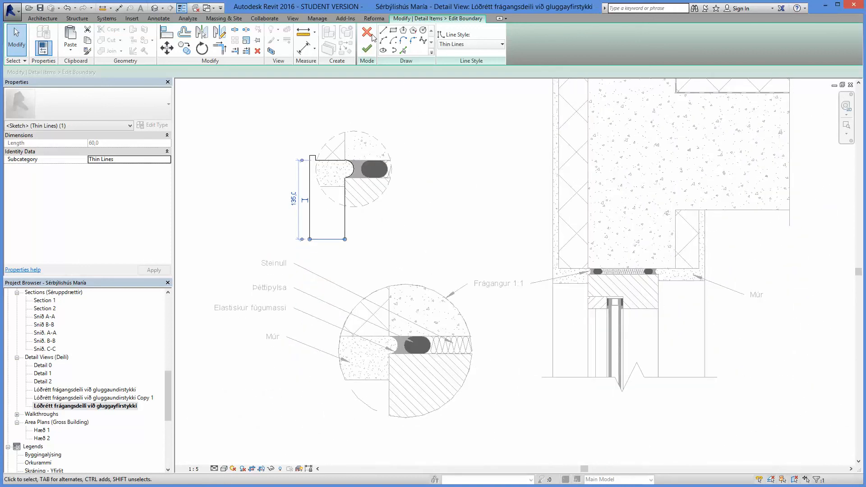
click(303, 32)
scroll(385, 388, up, 3)
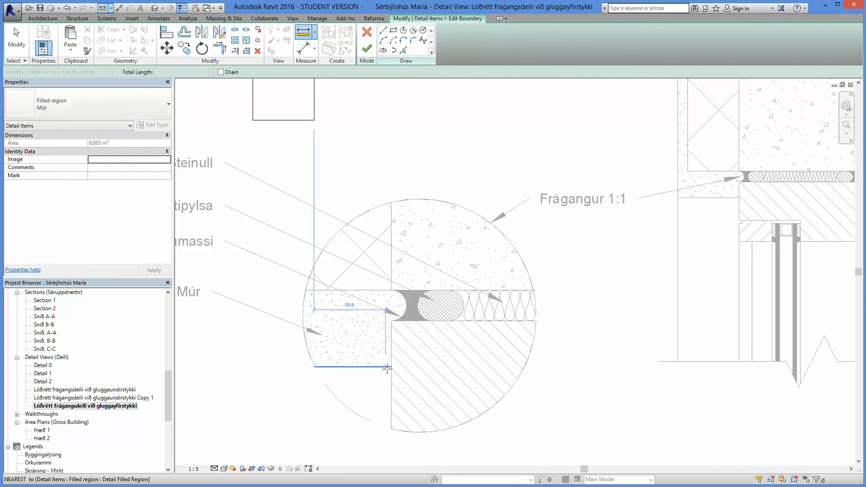
click(387, 369)
scroll(384, 291, down, 2)
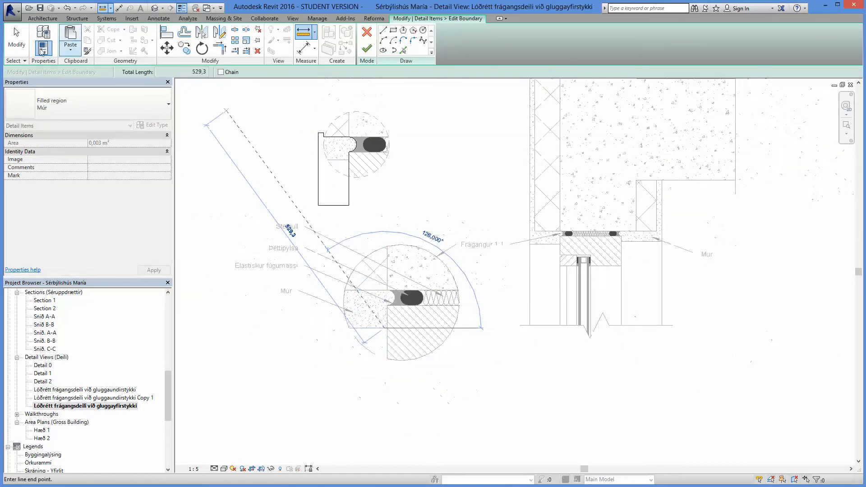
click(17, 39)
Step: Set the distance between the Múr boundary's upper and lower edges to 75 mm and finish the region
click(333, 205)
scroll(306, 180, up, 2)
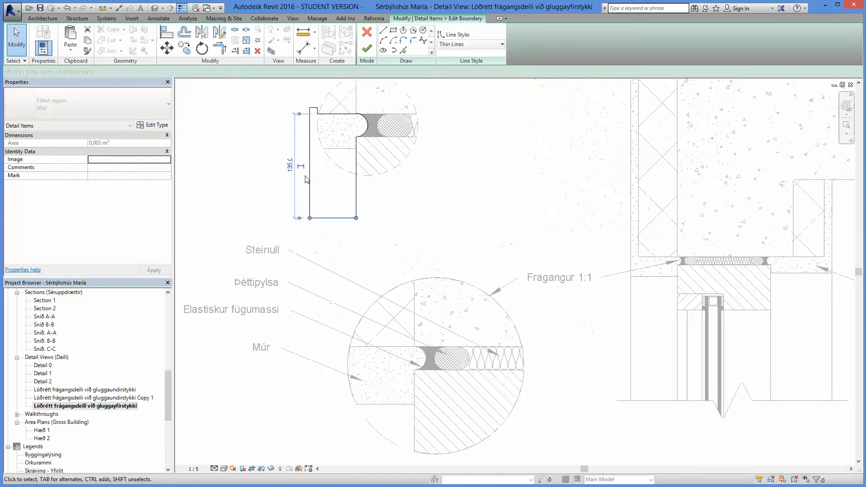
click(290, 166)
text(75)
key(Return)
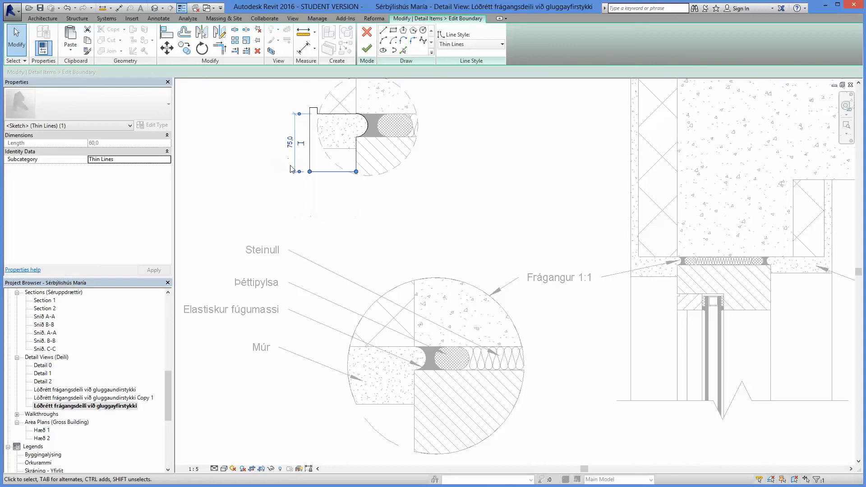
click(366, 48)
Step: Open the masking region's boundary for editing and stretch the outer rectangle's lower edge downward
scroll(364, 253, down, 1)
scroll(365, 244, up, 2)
double_click(341, 256)
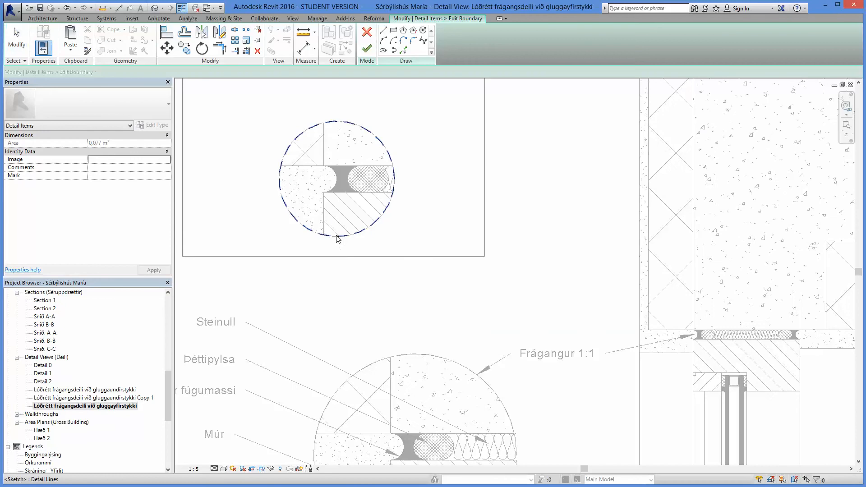
click(330, 257)
drag(330, 256, 332, 281)
Step: Set the radius of the mask's circle to 80 mm and finish the masking region
click(321, 234)
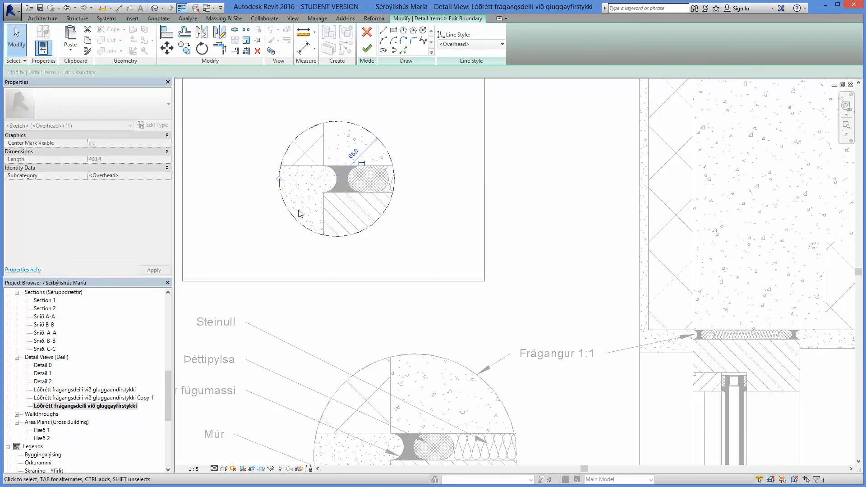
click(360, 152)
text(8)
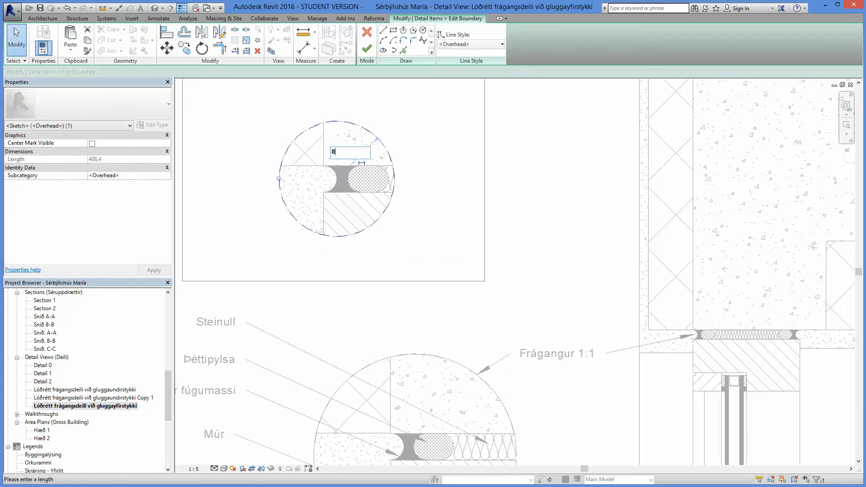
text(0)
key(Return)
click(367, 48)
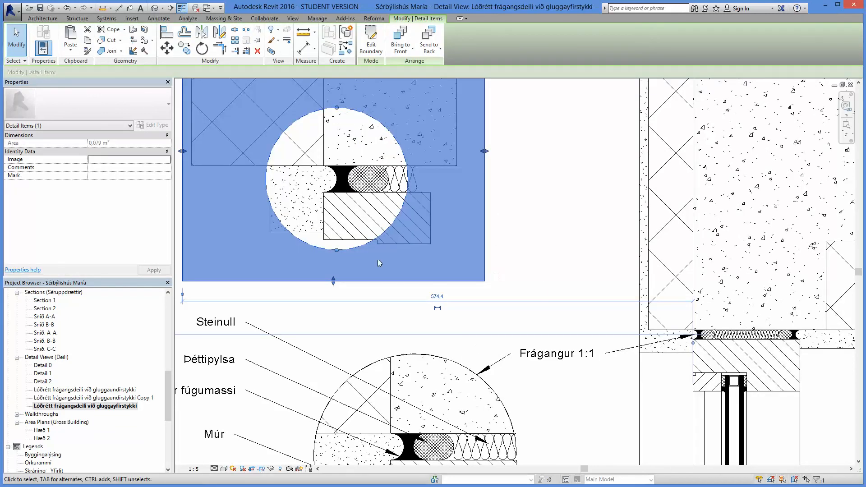
Step: Stretch the Múr region's outer side edge outward past the circle so its hatch fills the opening
click(277, 230)
drag(271, 197, 253, 197)
click(311, 316)
scroll(327, 321, down, 3)
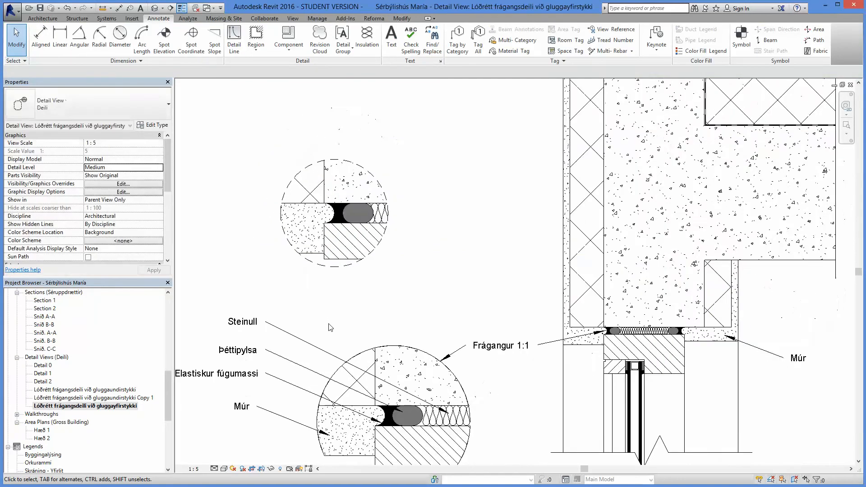
scroll(343, 320, up, 1)
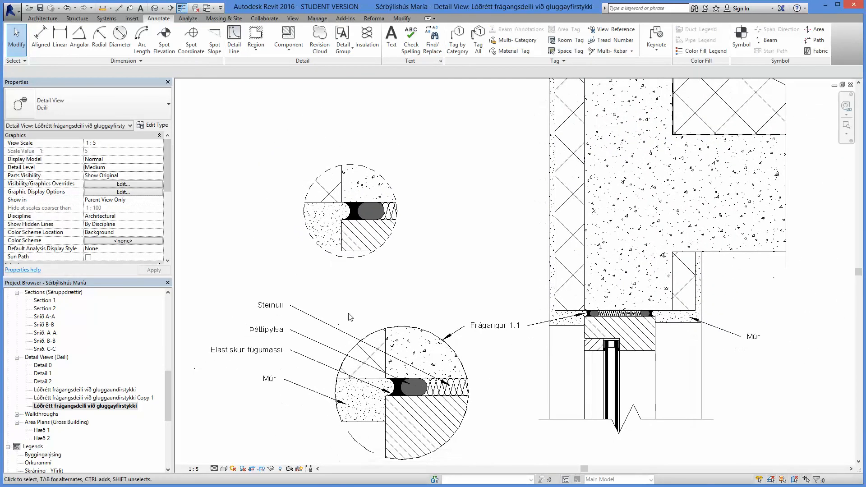
Step: Shift the circular opening of the masking region slightly downward
click(352, 259)
drag(351, 261, 351, 264)
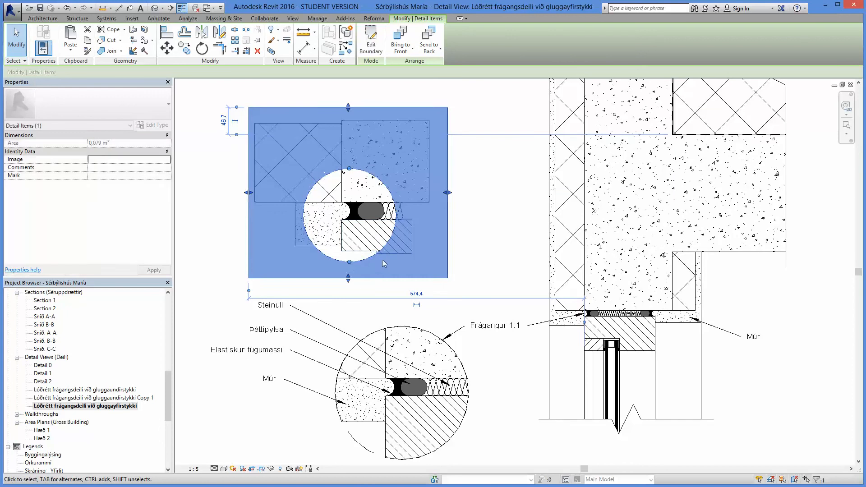
click(478, 266)
scroll(478, 266, down, 1)
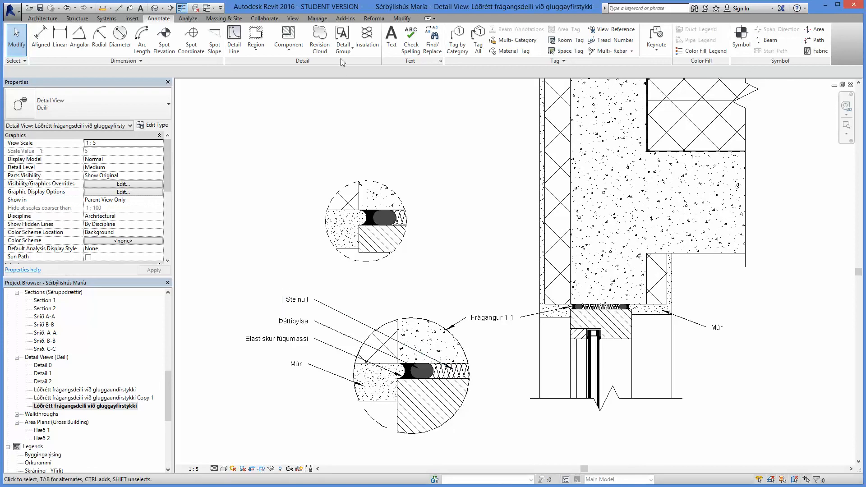
Step: Add the text note "Steinull" above the upper joint detail with a one-segment leader pointing to the insulation
click(391, 40)
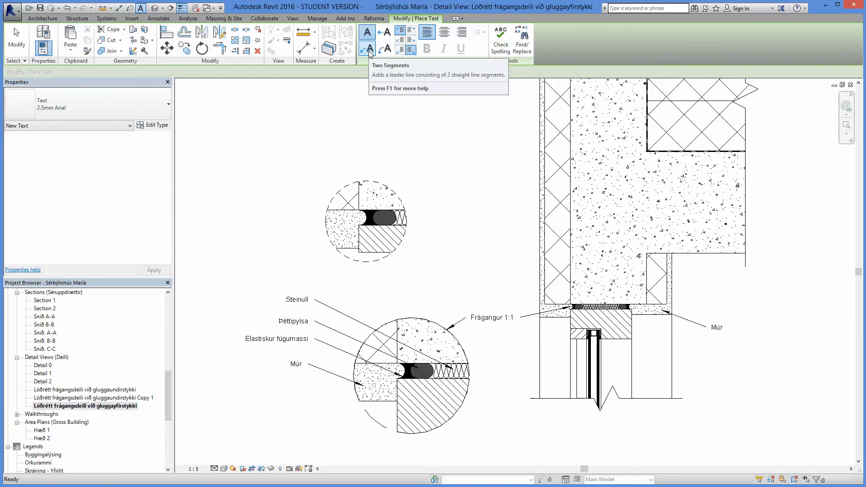
click(383, 31)
click(392, 210)
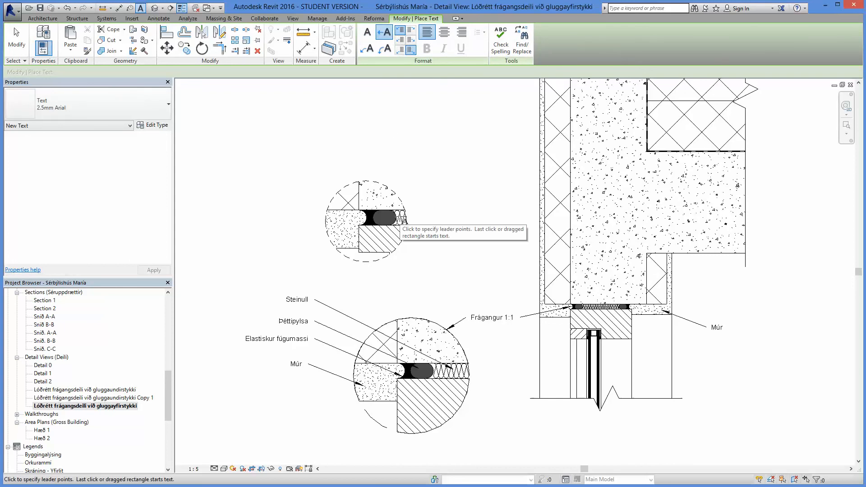
click(329, 169)
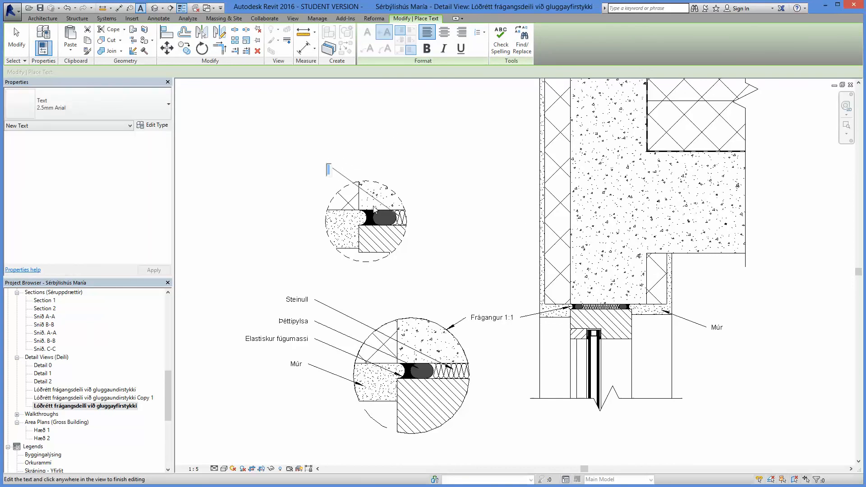
text(Steinull)
click(419, 177)
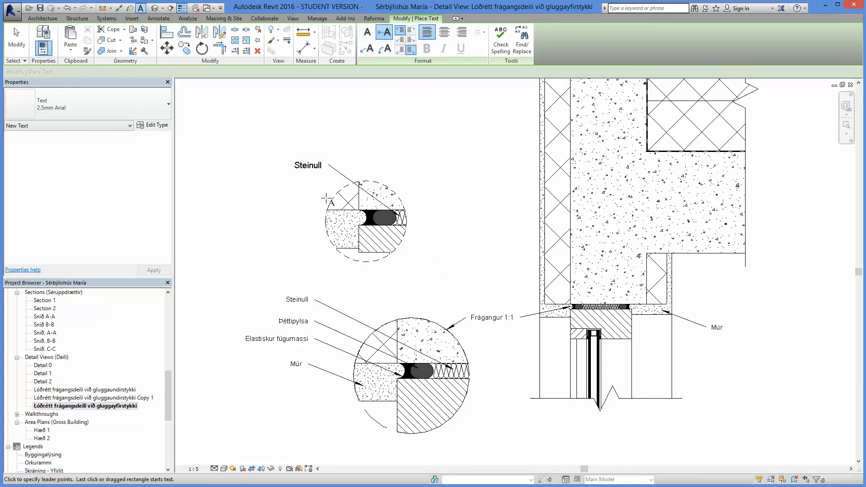
Step: Check the reference Steinull note's text type and change the new Steinull note to 2.0mm Arial
key(Escape)
click(297, 299)
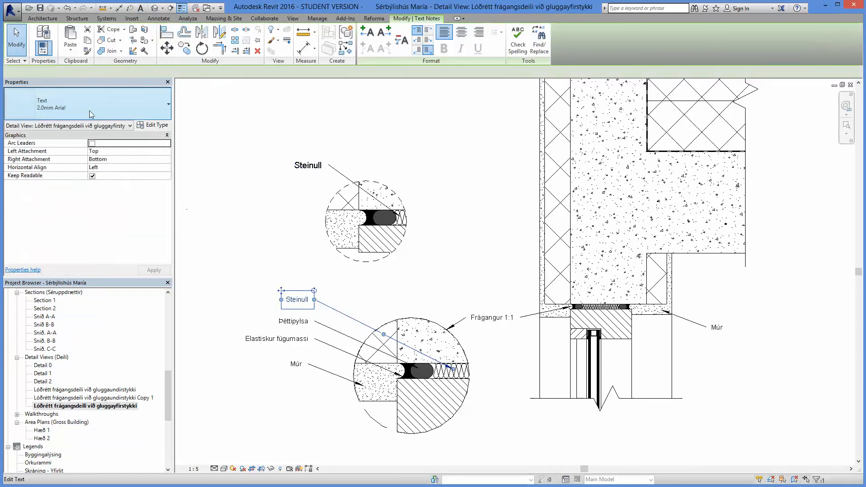
click(89, 110)
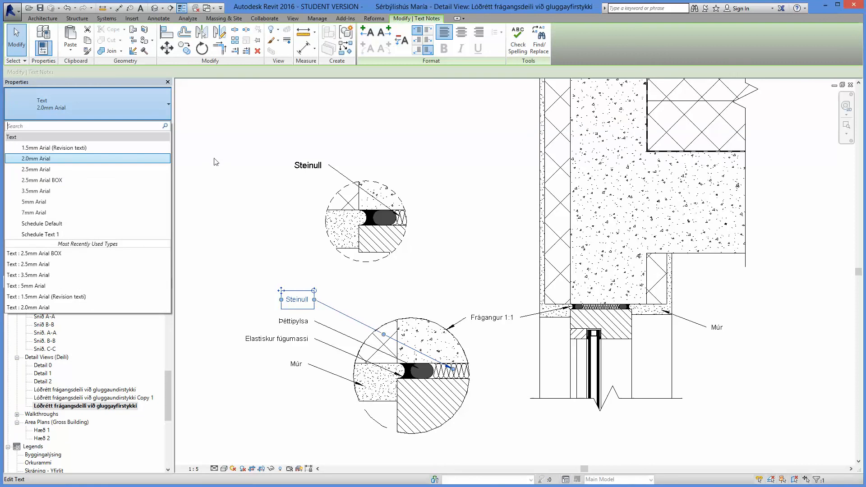
click(316, 169)
click(91, 106)
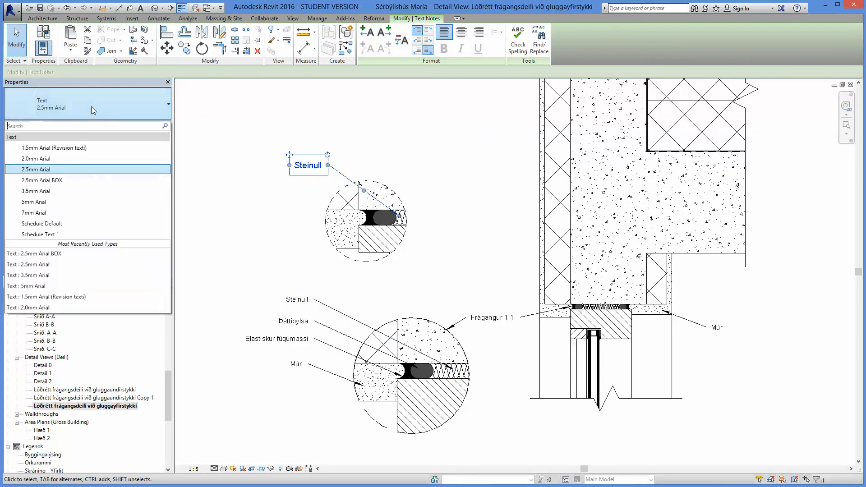
click(44, 159)
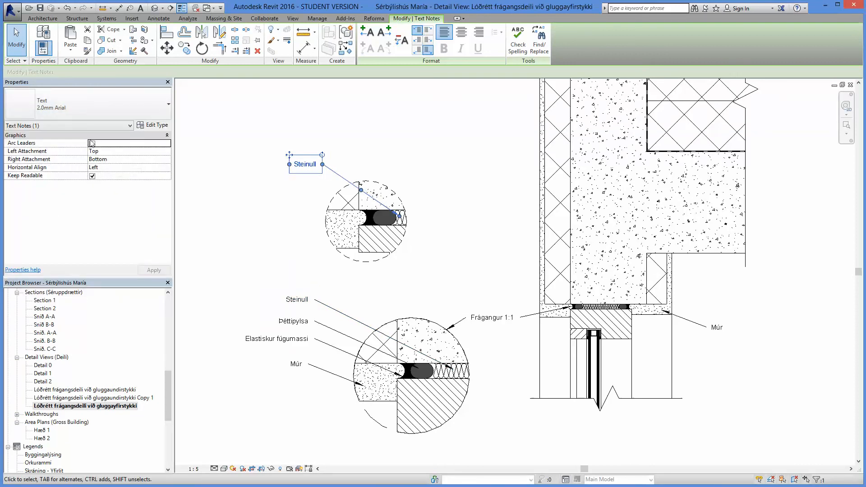
Step: Review the type properties of the 2.0mm Arial text type, including its leader arrowhead and text size
click(152, 127)
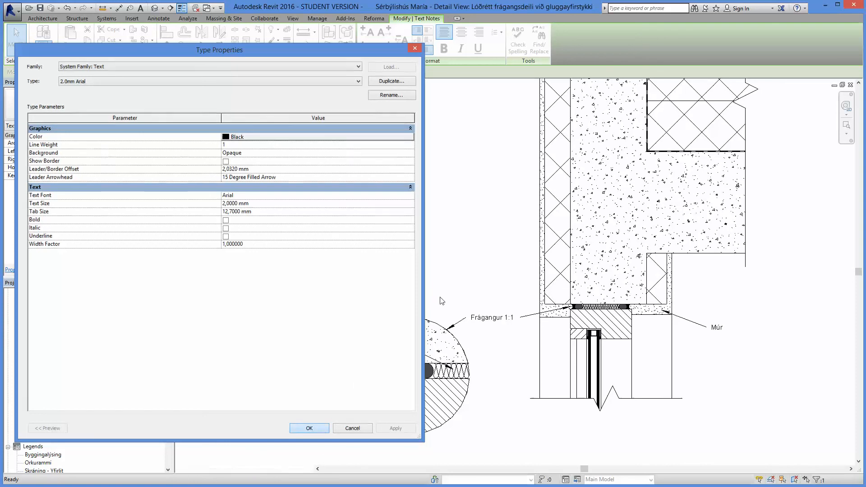
click(310, 428)
key(Escape)
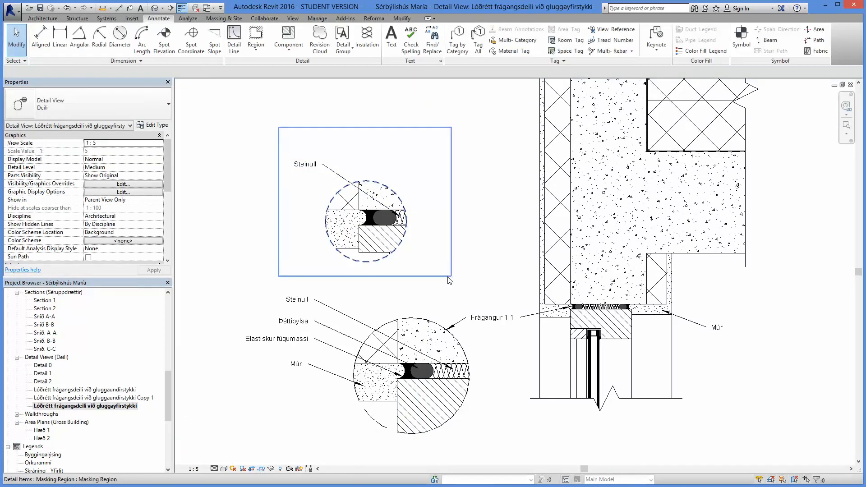
scroll(456, 299, down, 1)
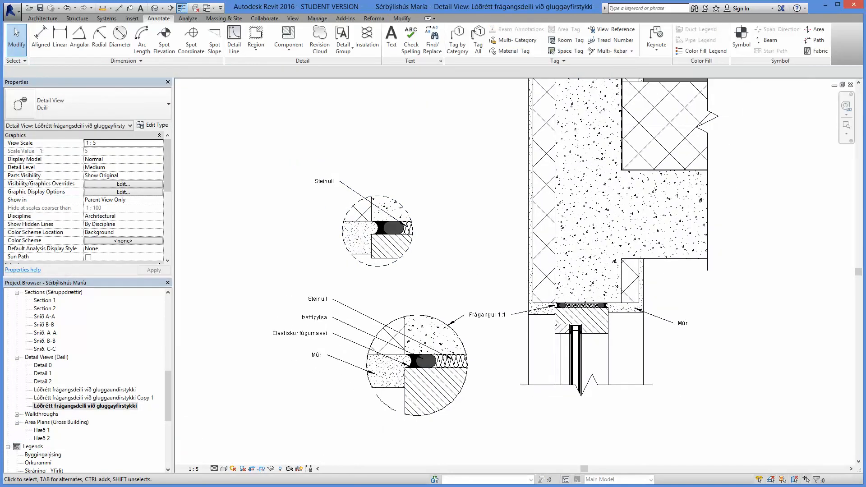